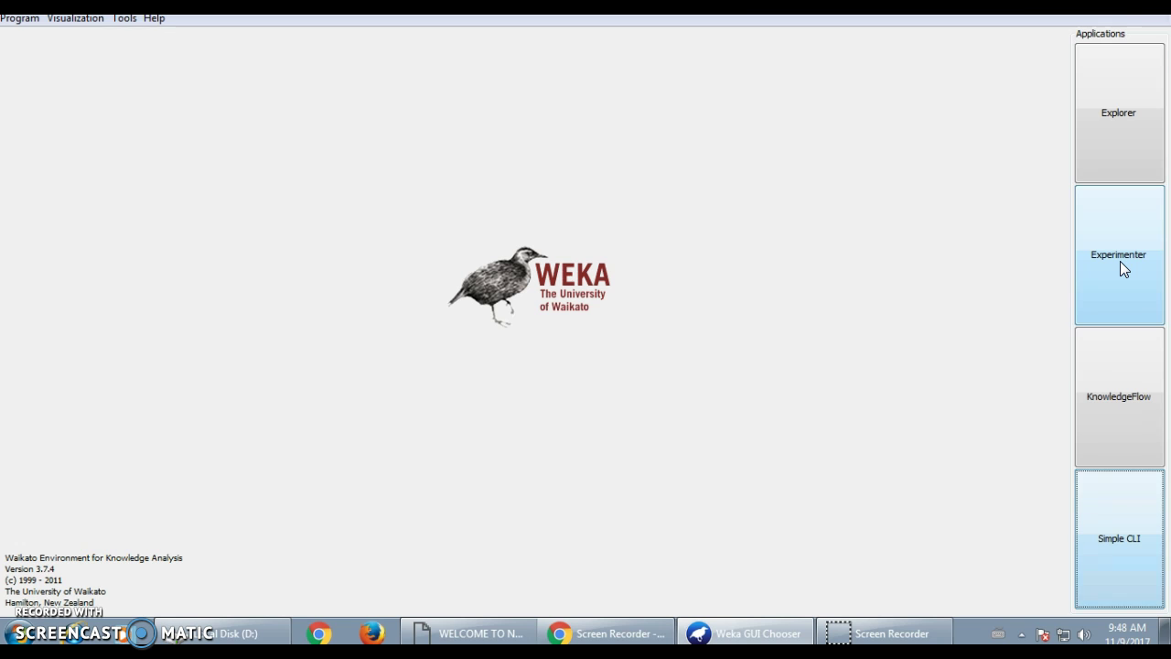
# Open the Experimenter in an enlarged window and create a new experiment in Simple mode
pyautogui.click(1120, 261)
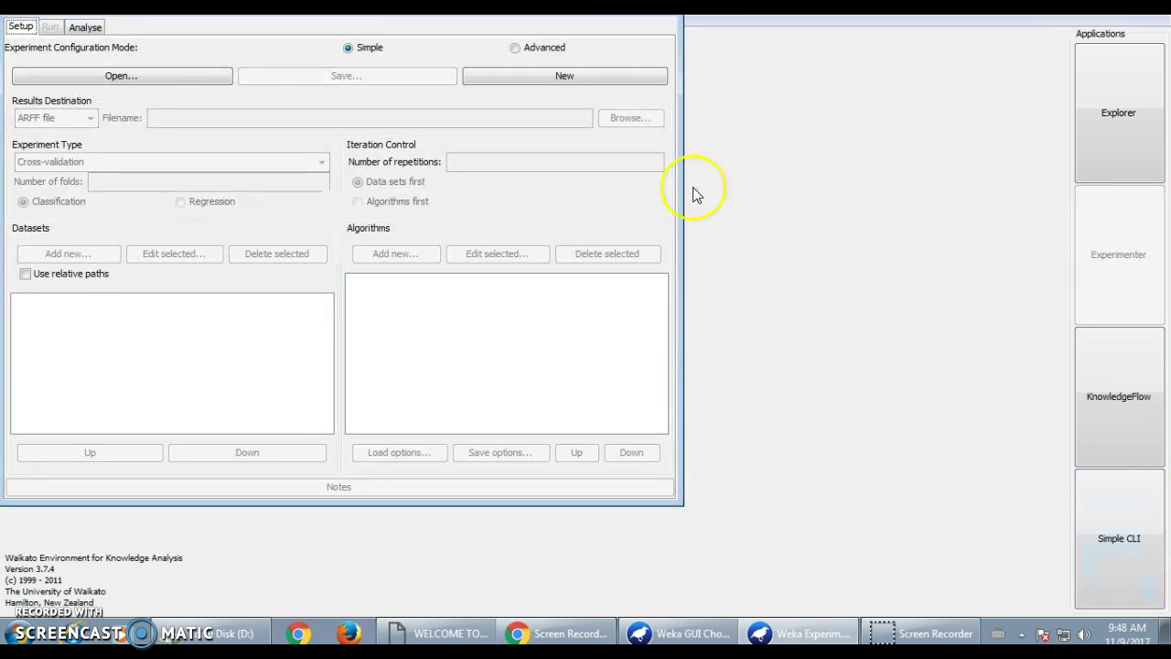
pyautogui.click(626, 7)
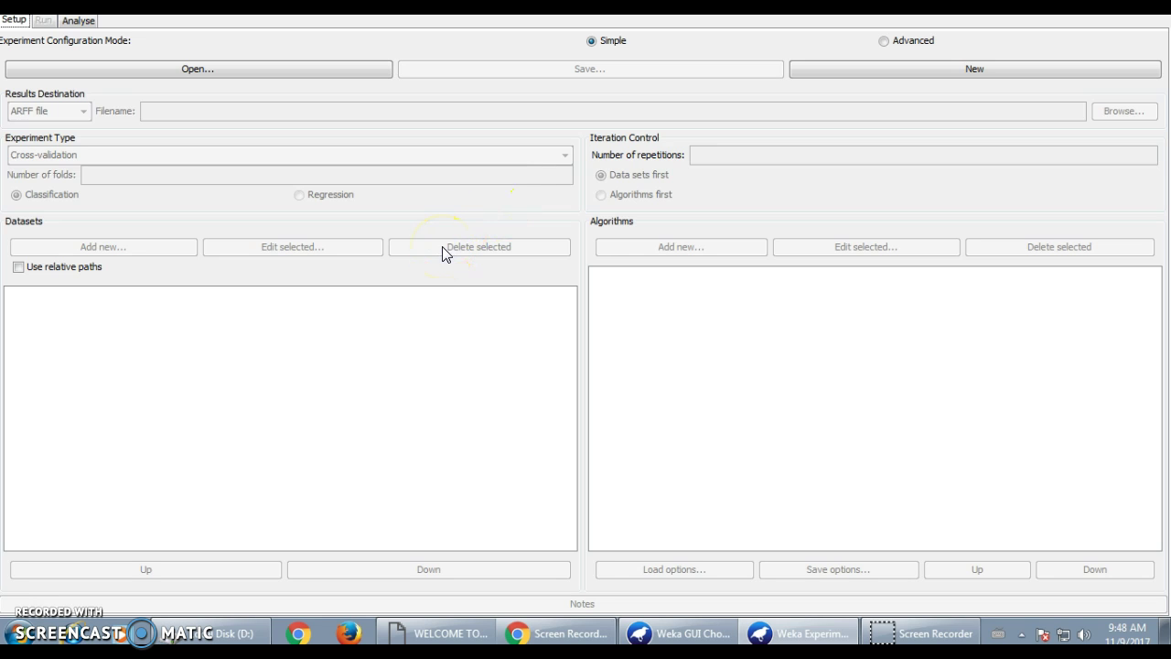
pyautogui.click(919, 73)
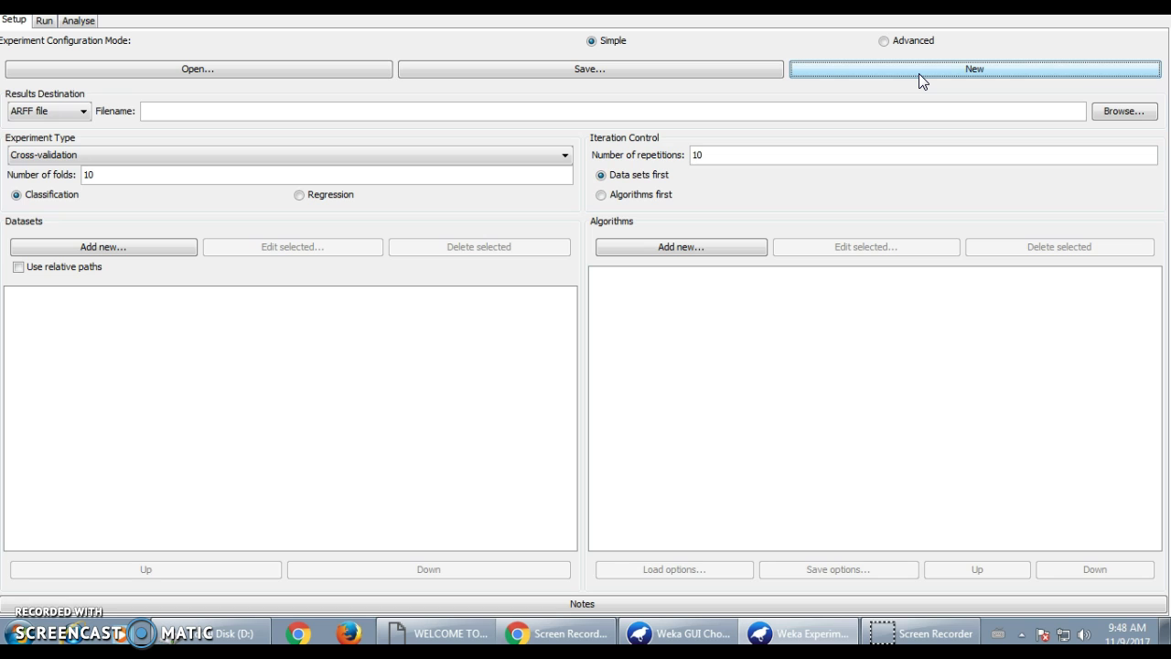
# Add iris.arff from the Weka-3-7 data folder as a dataset and enable the use of relative paths
pyautogui.click(78, 246)
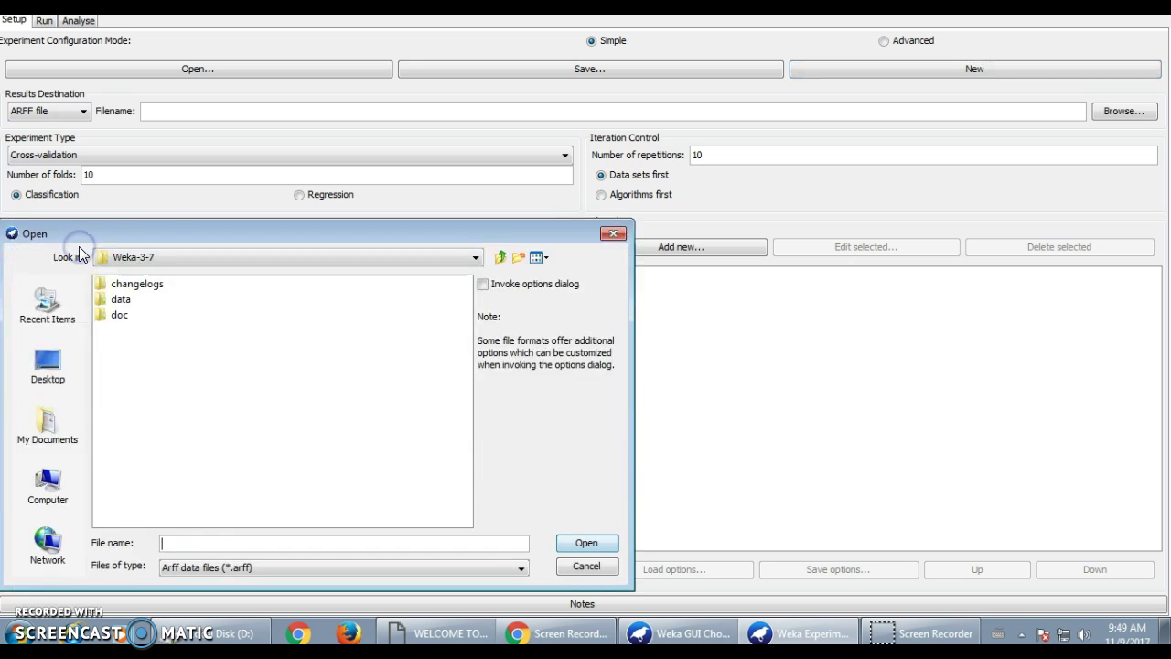
pyautogui.doubleClick(120, 299)
pyautogui.click(117, 376)
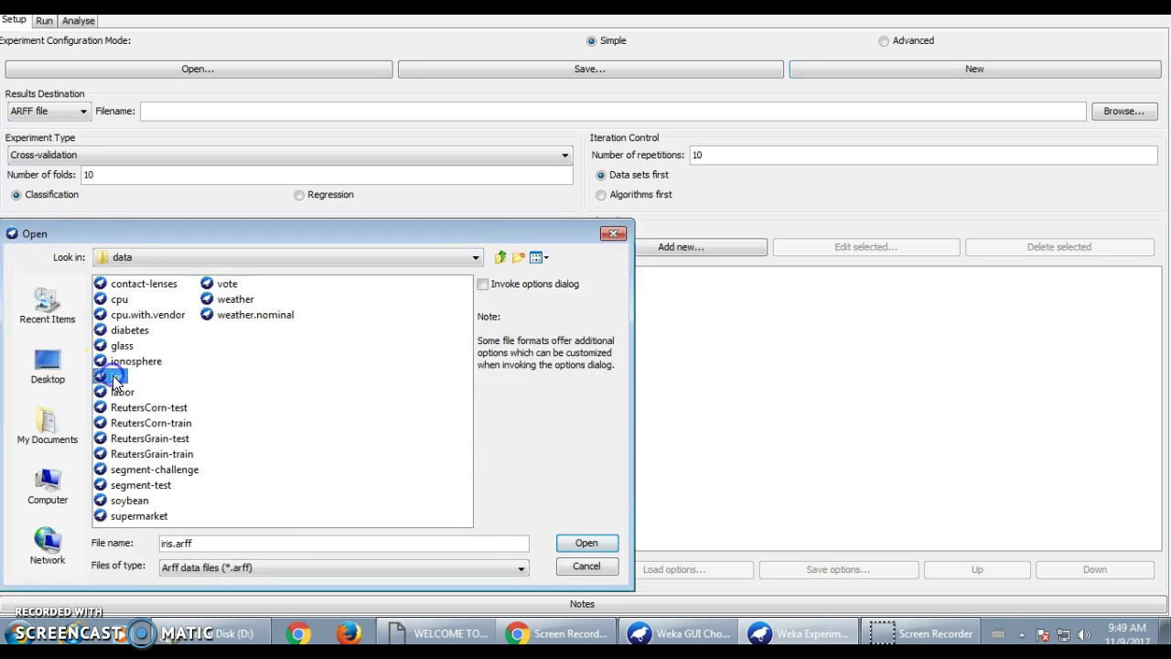
pyautogui.click(587, 545)
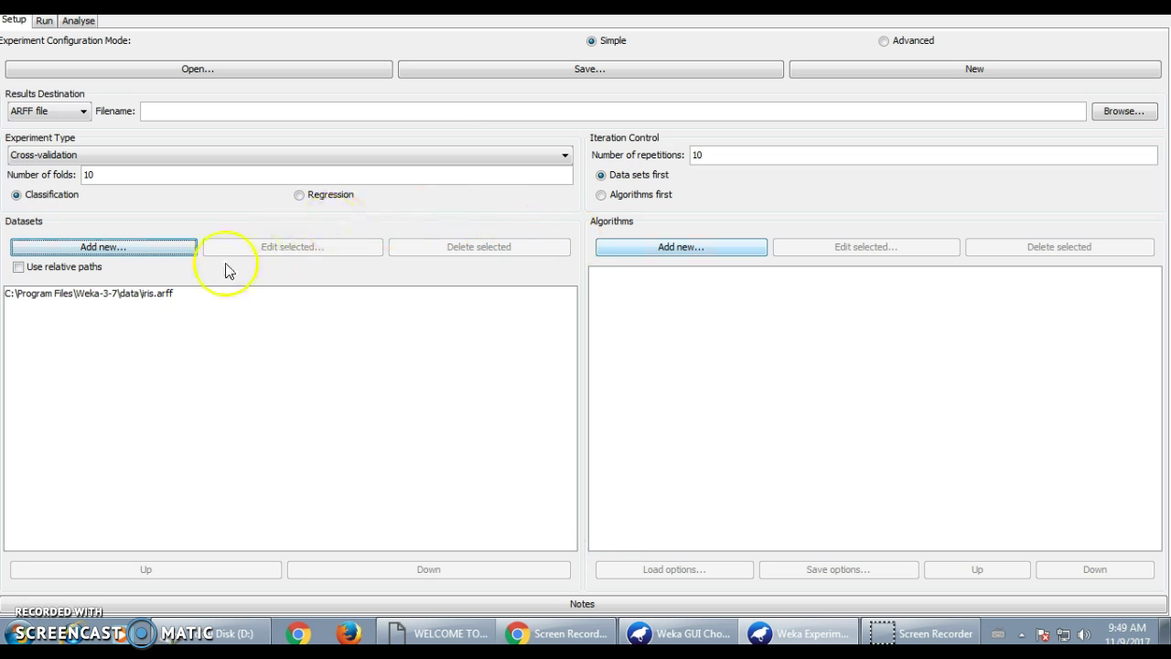
pyautogui.click(19, 268)
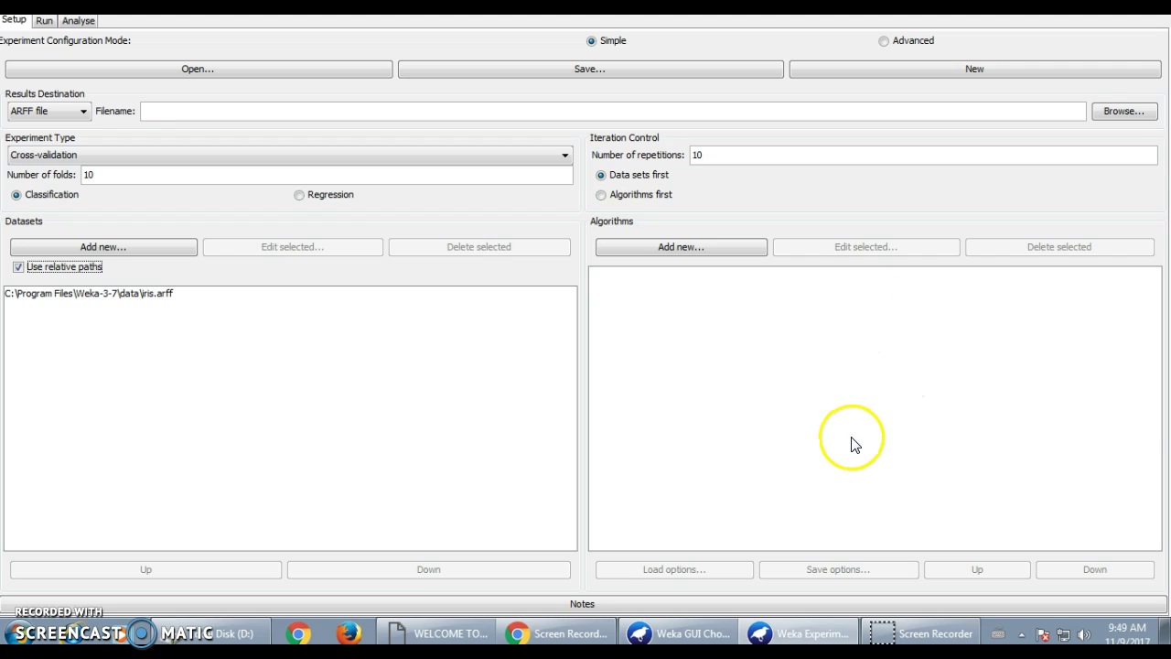
# Add the lazy IBk classifier with its default options to the experiment's algorithms
pyautogui.click(693, 249)
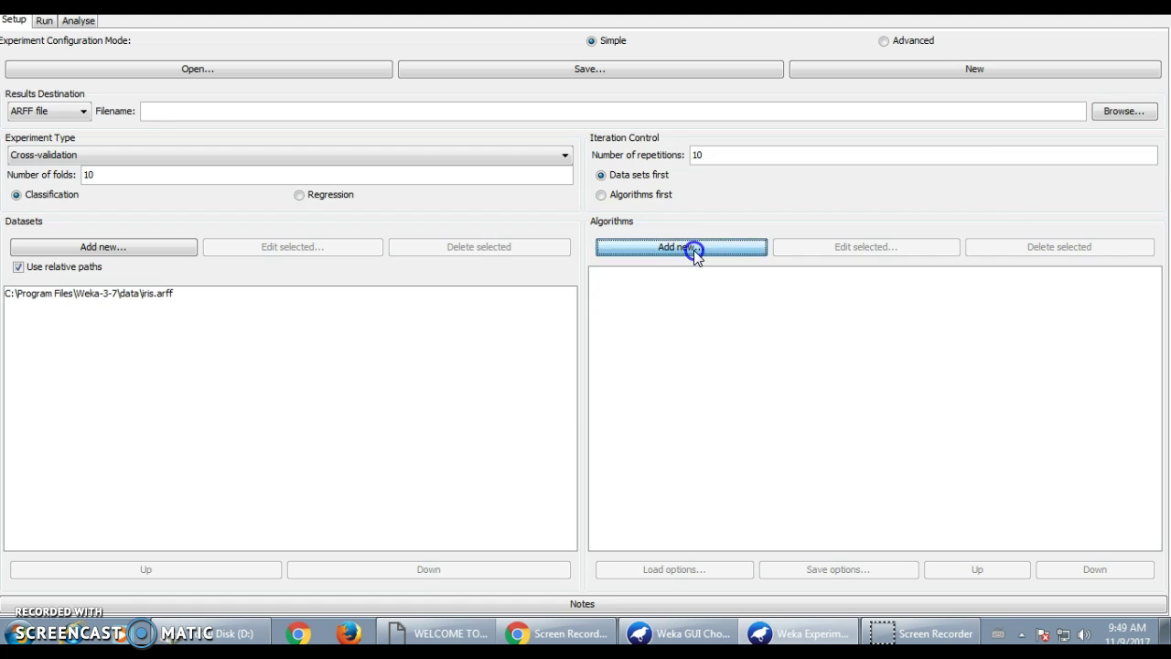
pyautogui.click(629, 259)
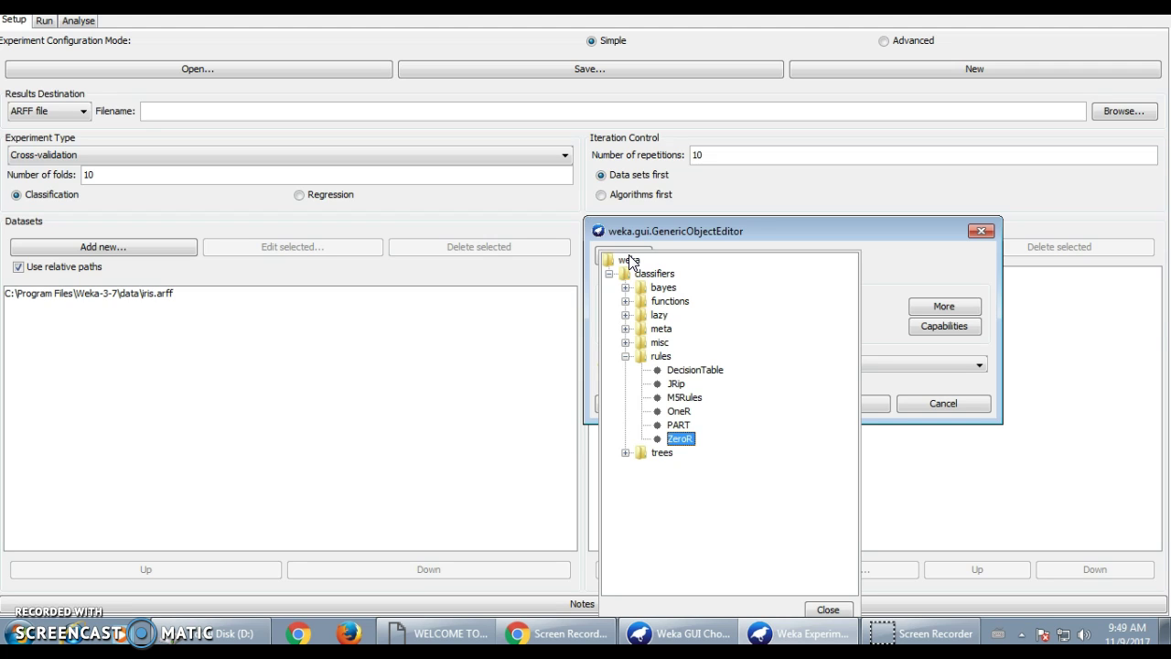
pyautogui.click(626, 315)
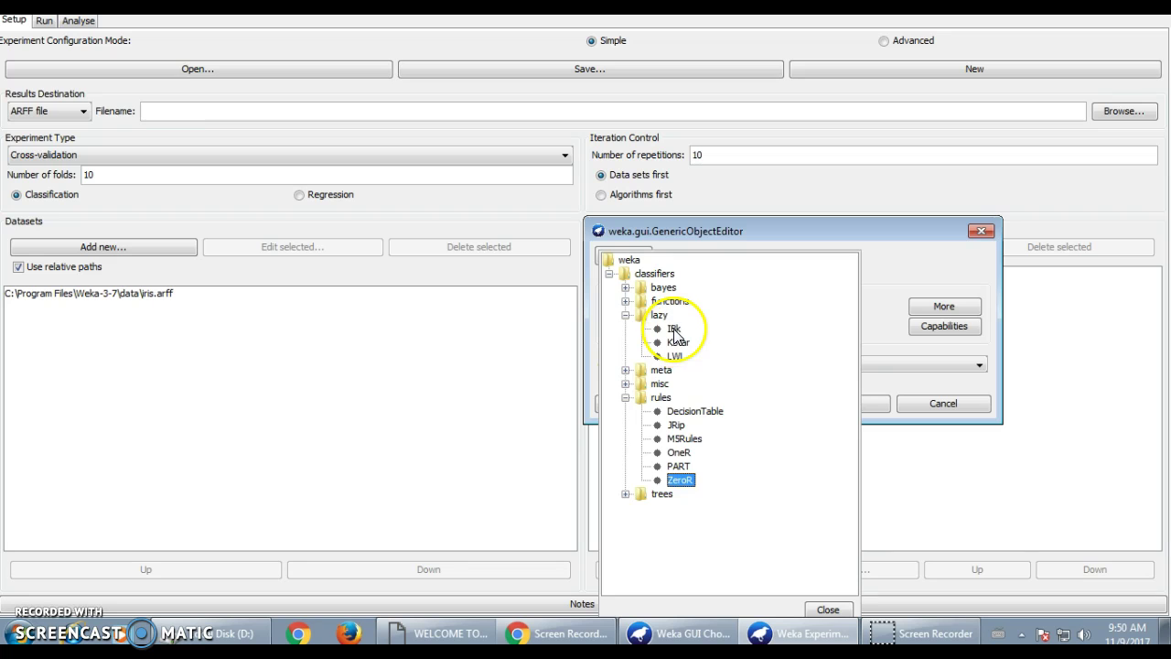
pyautogui.click(676, 330)
pyautogui.click(851, 561)
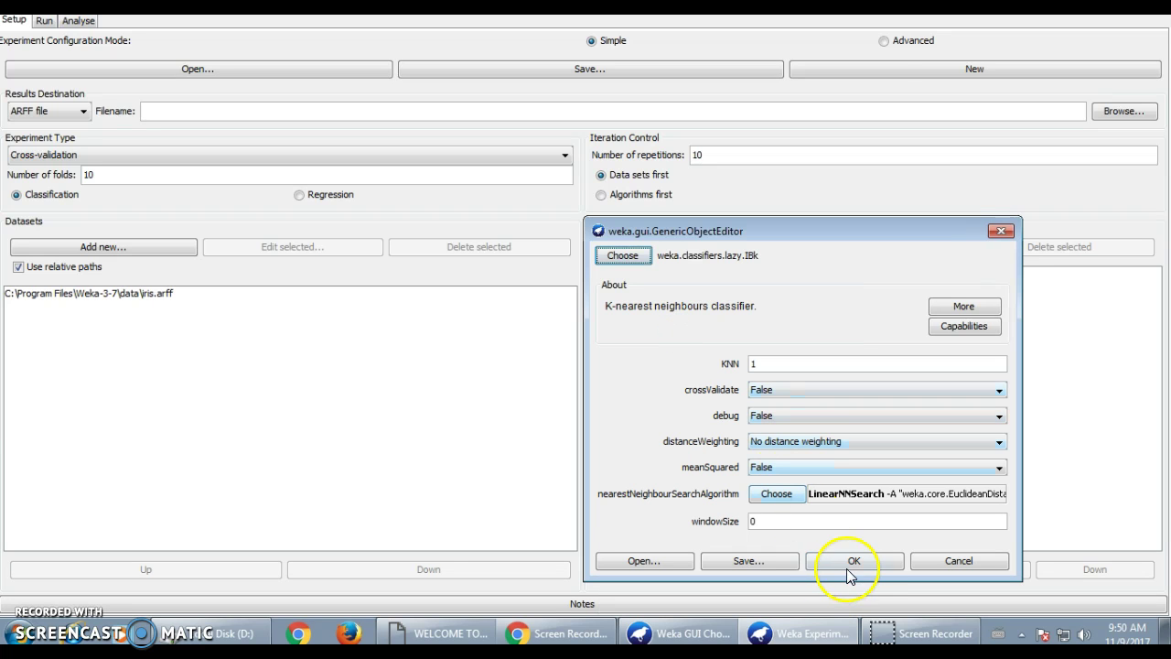
# Add the lazy KStar classifier with its default options to the experiment's algorithms
pyautogui.click(645, 249)
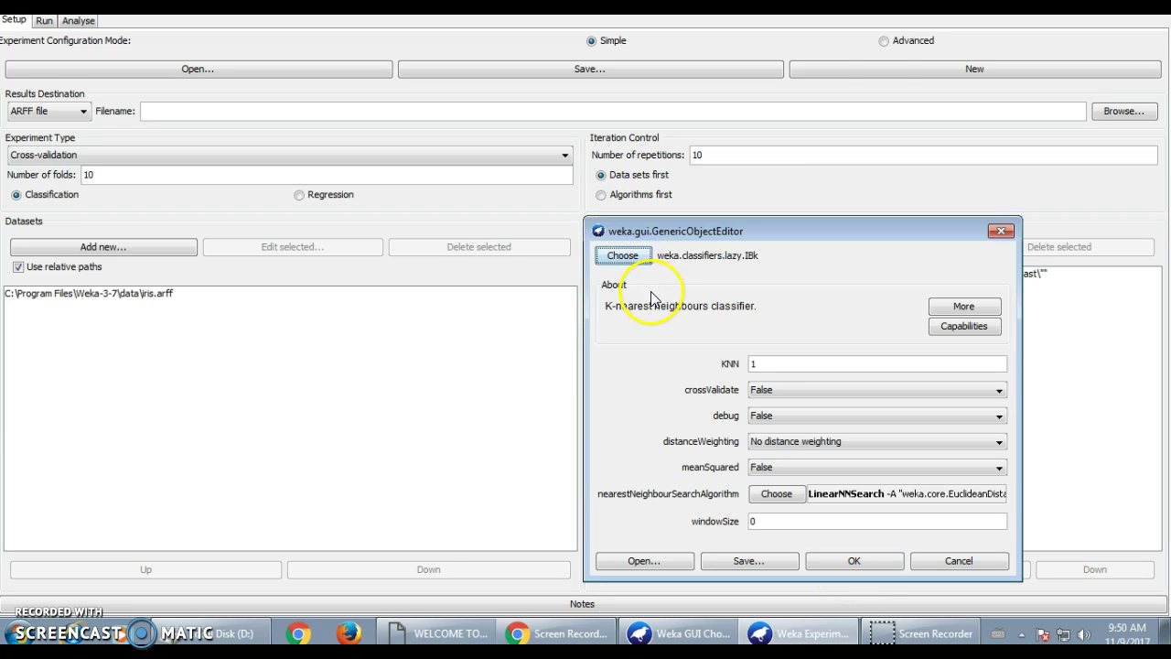
pyautogui.click(620, 256)
pyautogui.click(677, 342)
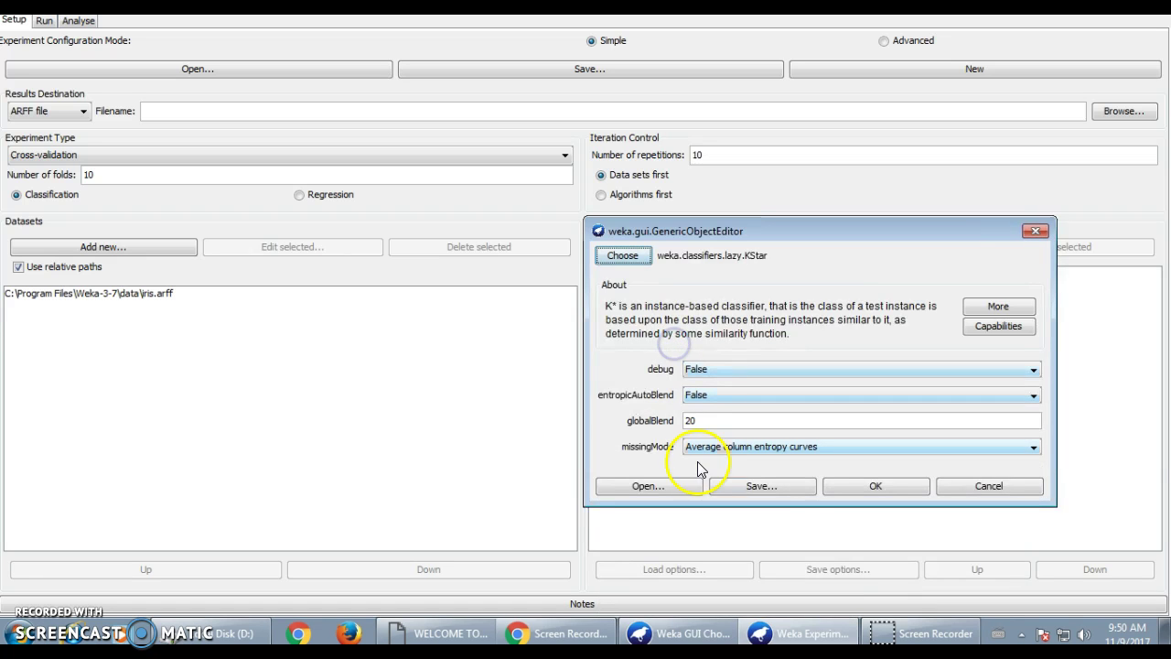
pyautogui.click(869, 488)
# Add the lazy LWL classifier with its default options to the experiment's algorithms
pyautogui.click(628, 248)
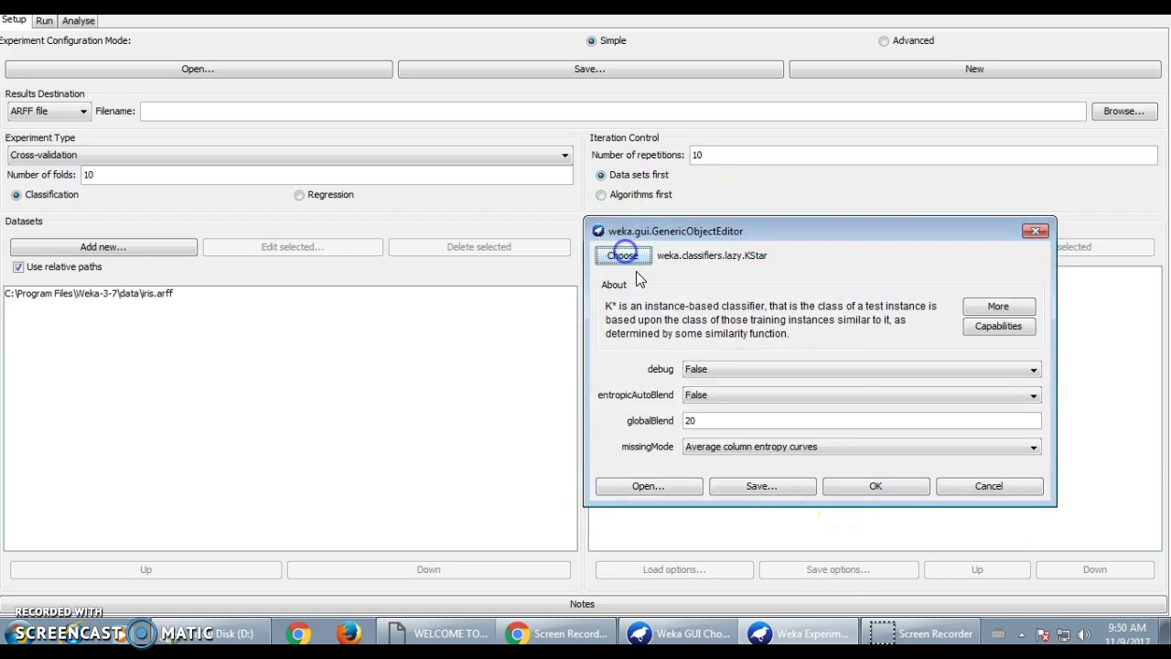
pyautogui.click(623, 255)
pyautogui.click(672, 360)
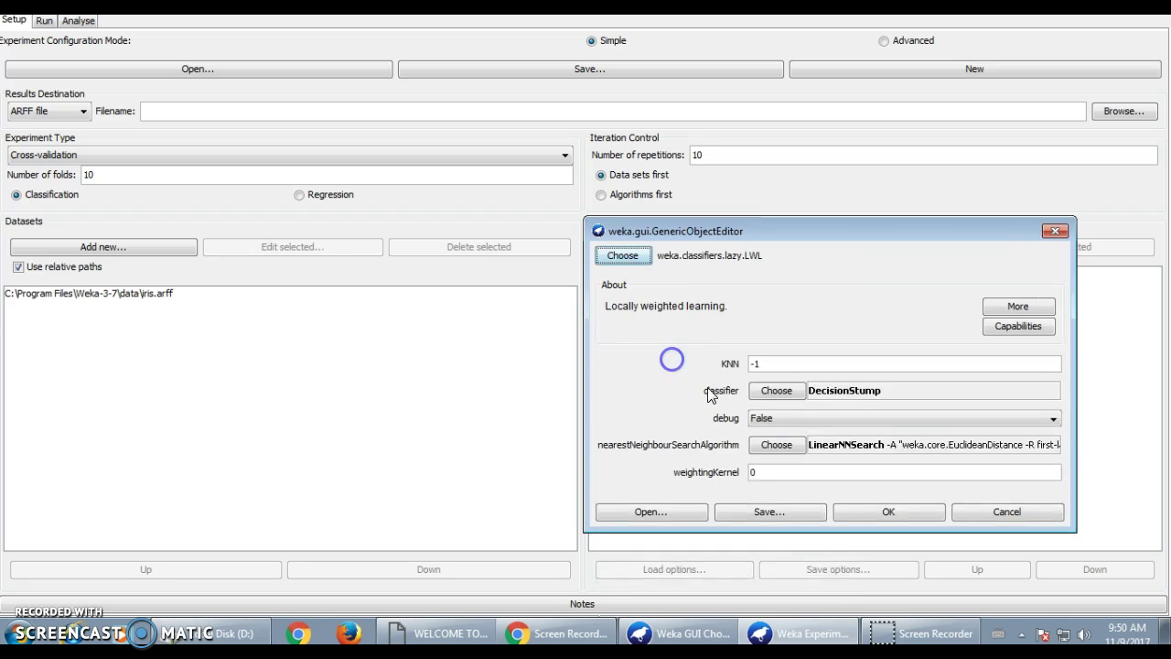
pyautogui.click(860, 512)
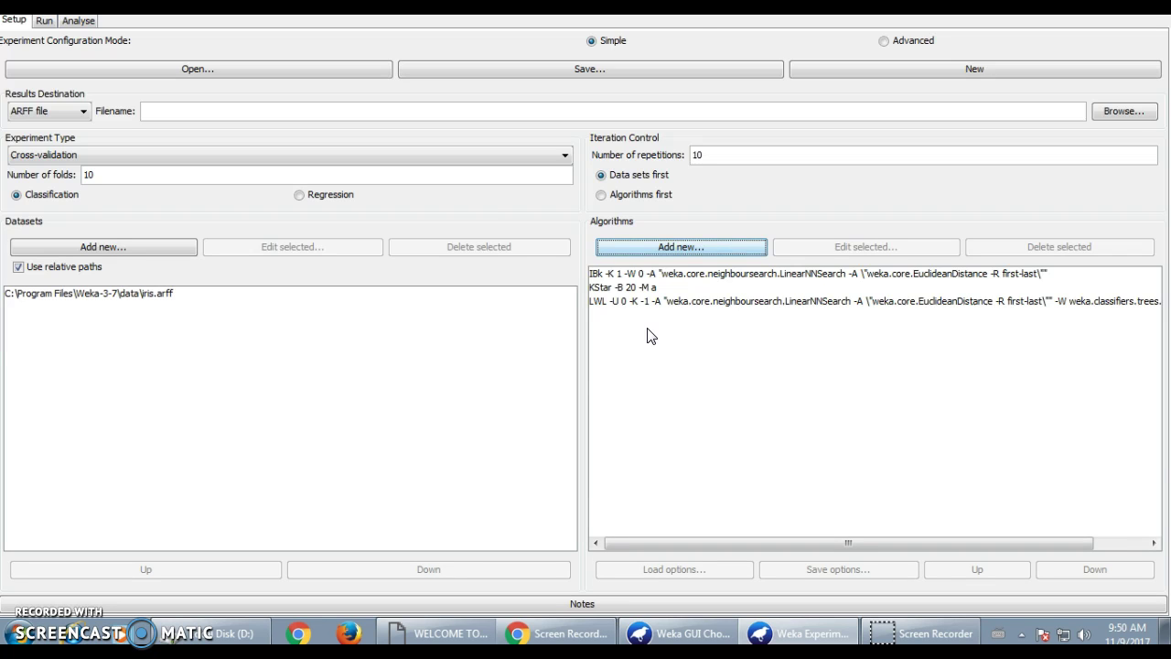
# Run the configured experiment on the iris dataset
pyautogui.click(44, 21)
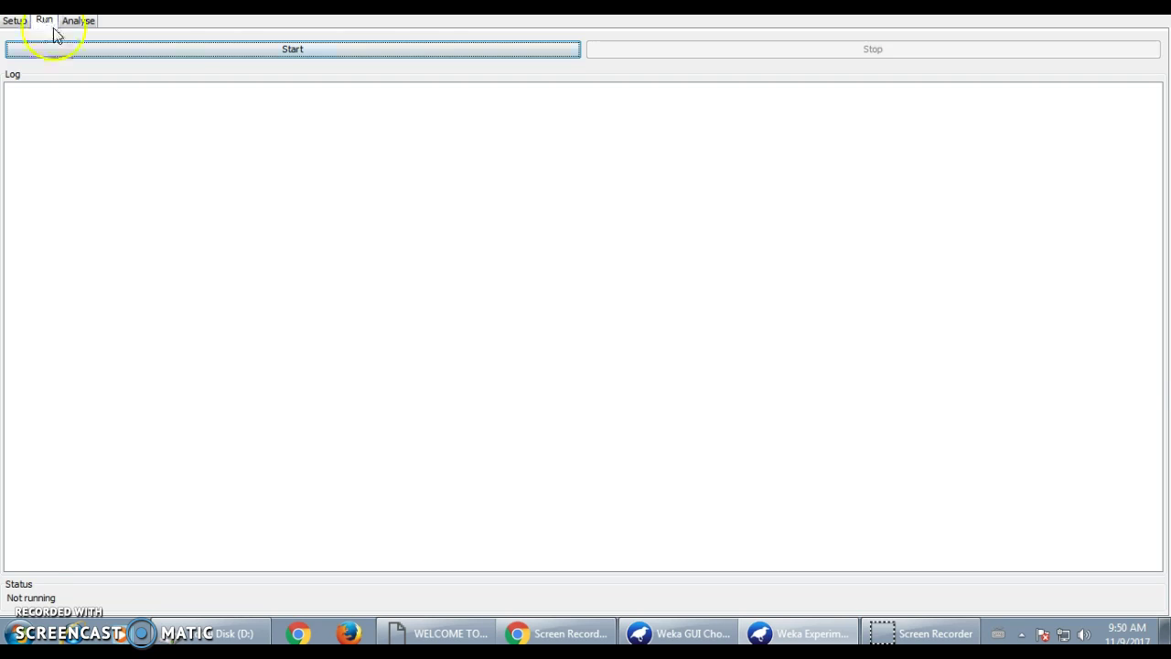
pyautogui.click(197, 51)
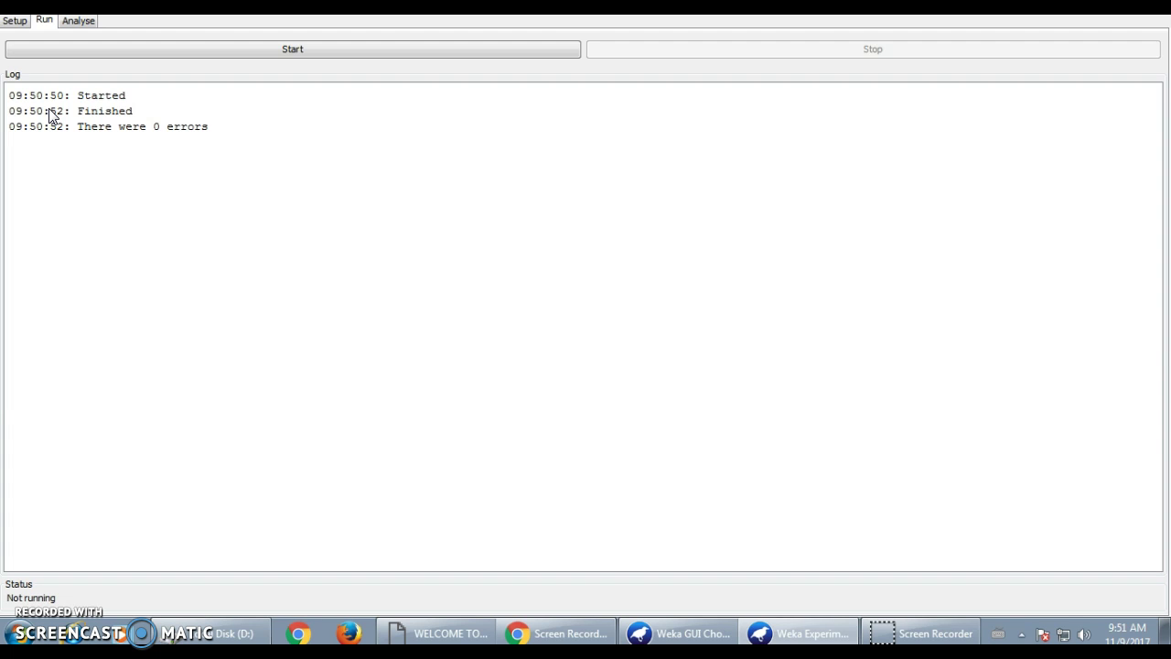
# Load the current experiment's results for analysis and perform the corrected paired t-test on Percent_correct
pyautogui.click(77, 22)
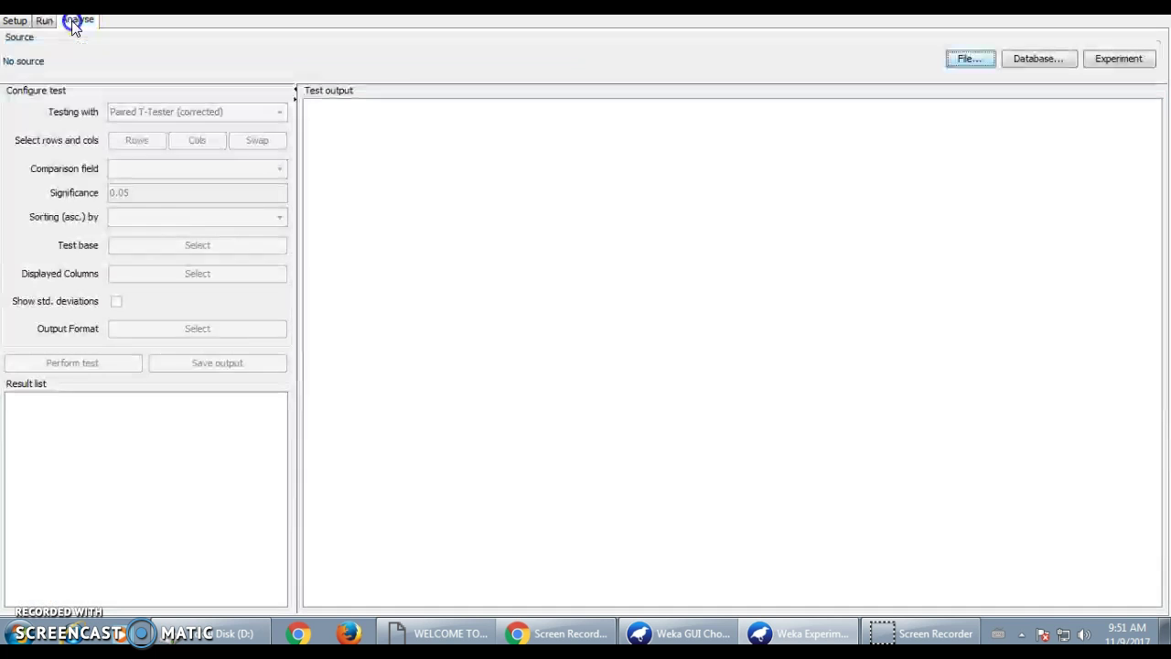
pyautogui.click(1116, 64)
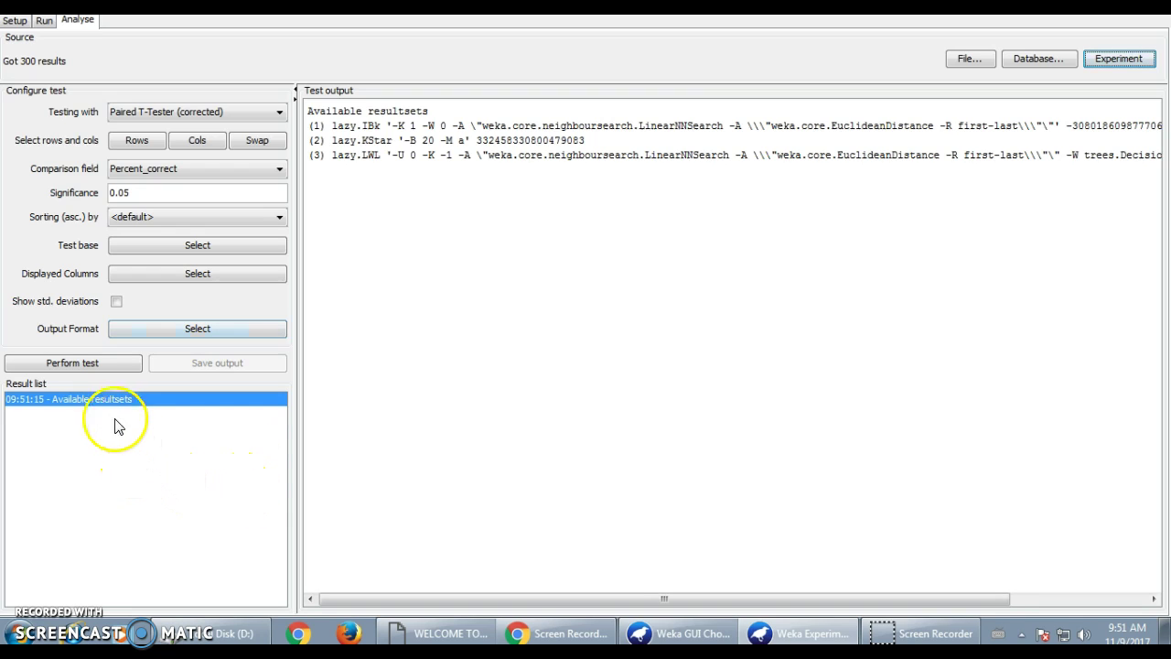
pyautogui.click(93, 370)
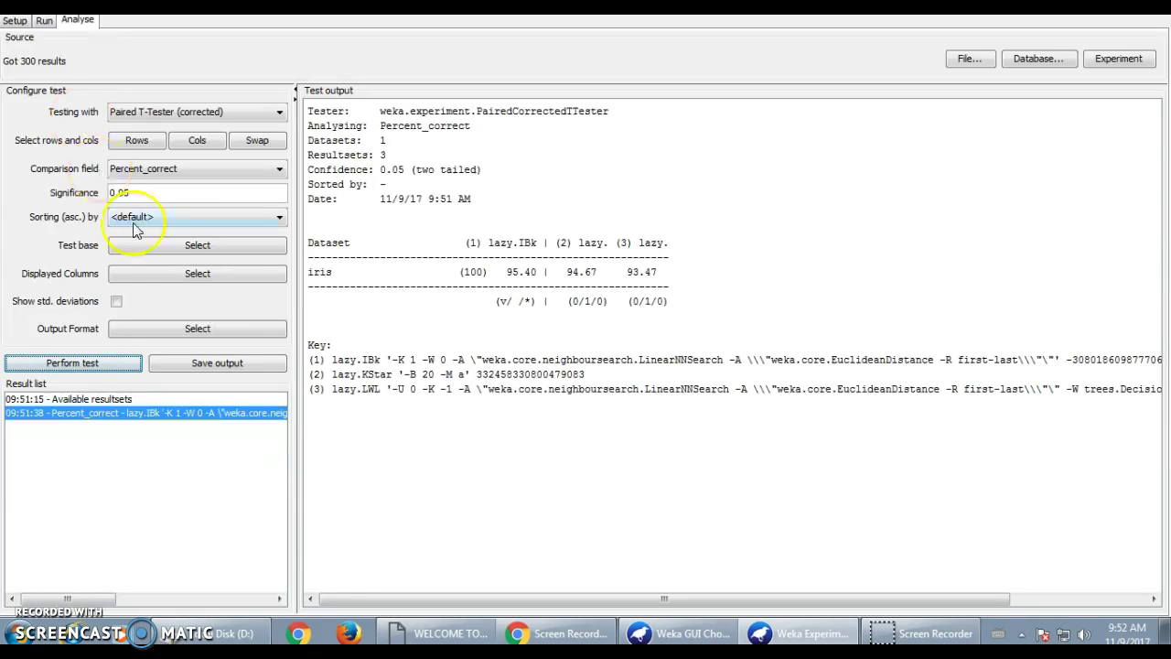
# Examine the fields available for the comparison's rows and columns, leaving both selections as they are
pyautogui.click(137, 141)
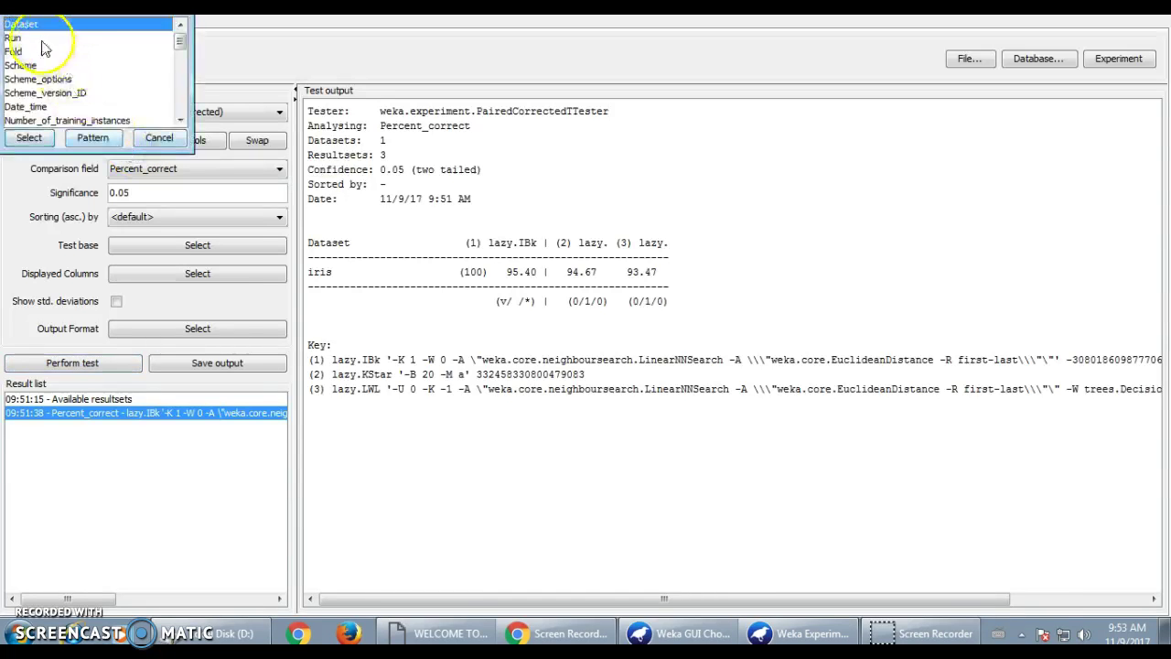
pyautogui.scroll(-3, 32, 79)
pyautogui.scroll(-7, 32, 83)
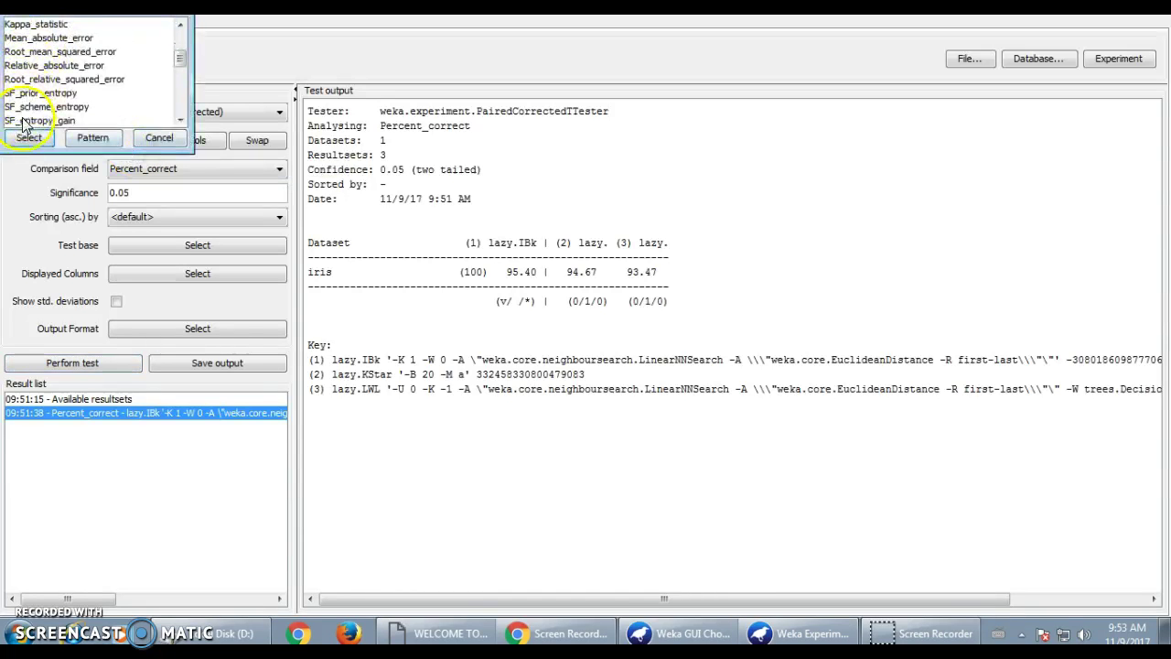
pyautogui.scroll(-2, 41, 126)
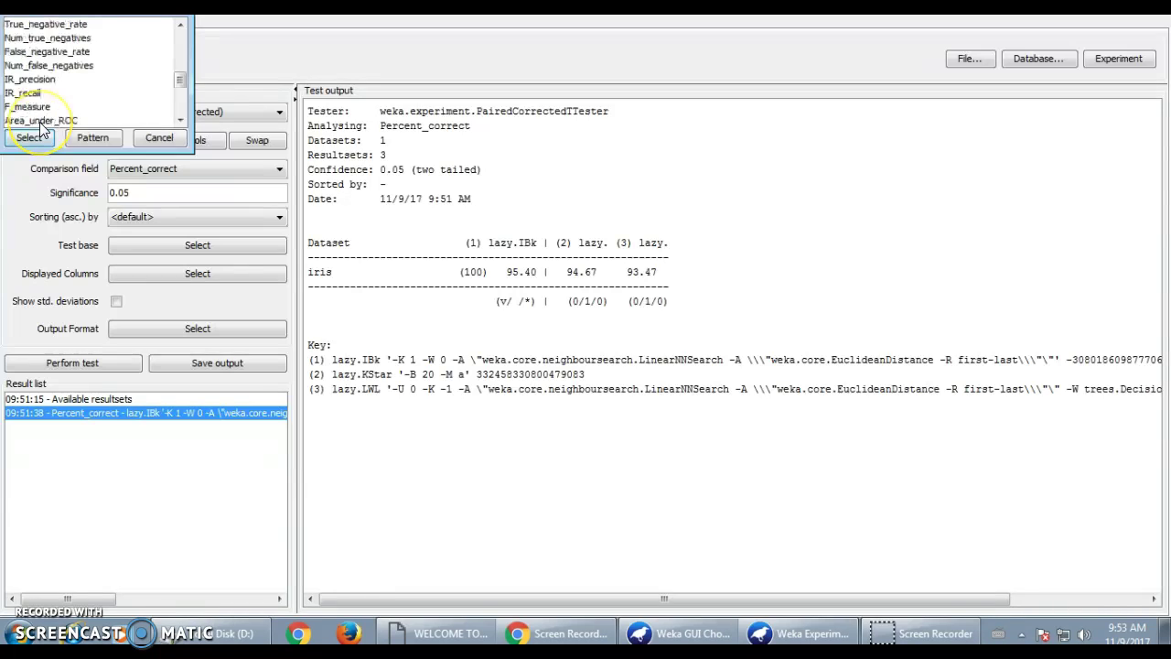
pyautogui.scroll(-1, 44, 118)
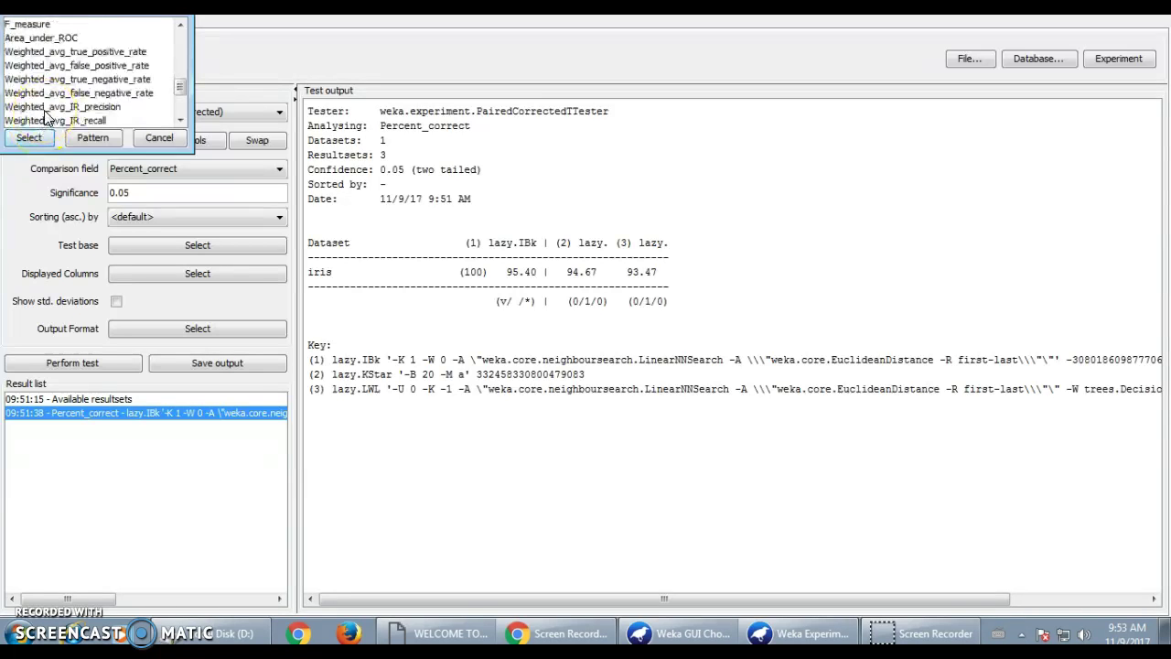
pyautogui.click(159, 137)
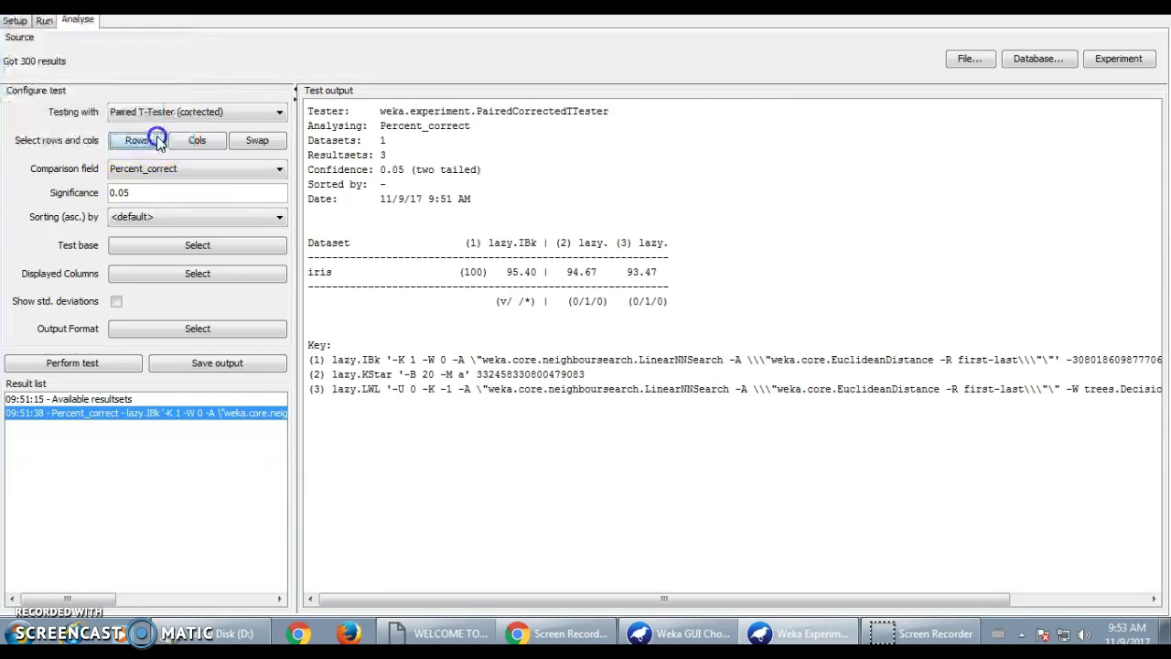
pyautogui.click(197, 143)
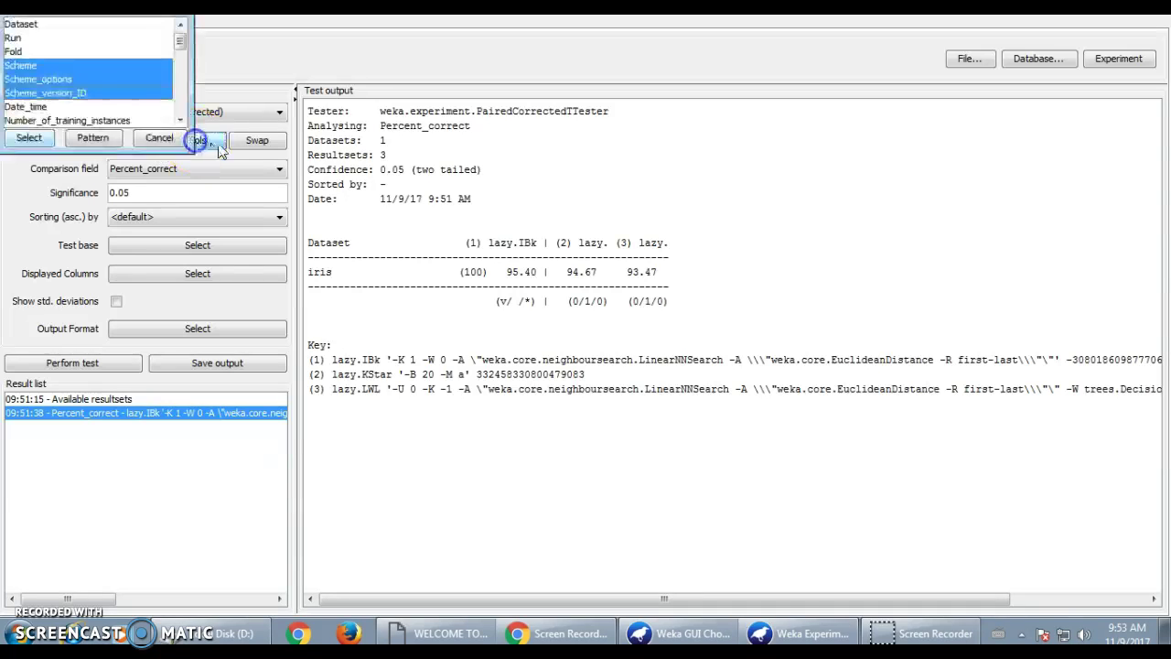
pyautogui.scroll(-5, 94, 78)
pyautogui.click(159, 137)
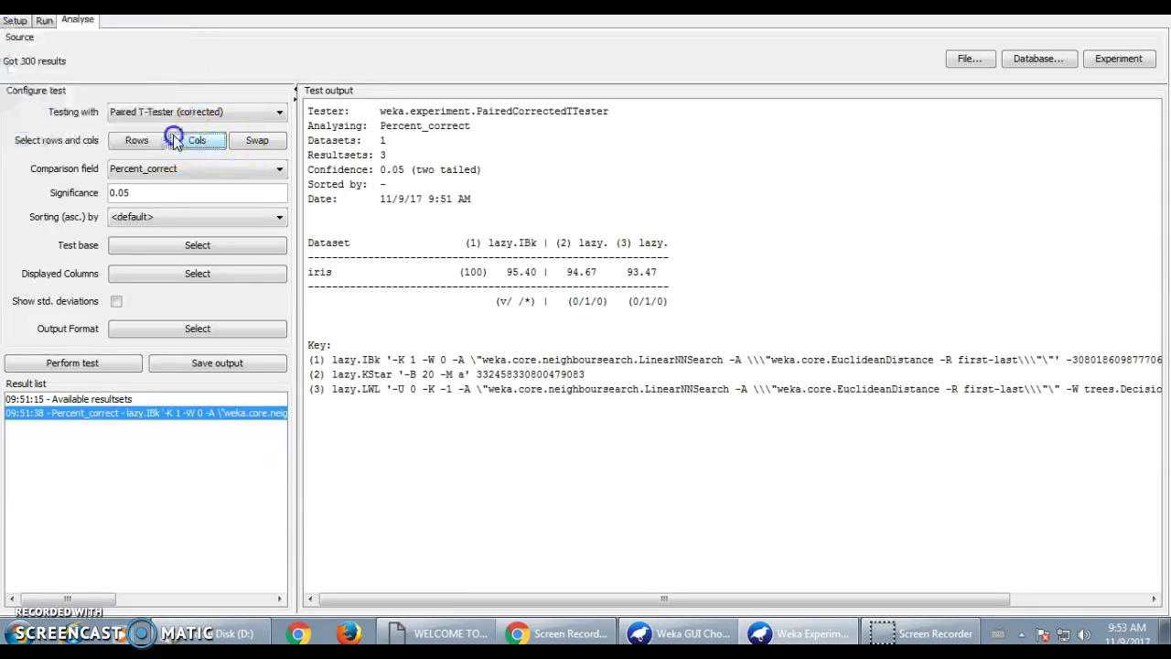
# Swap the comparison's rows and columns, check the row fields, and swap them back
pyautogui.click(257, 140)
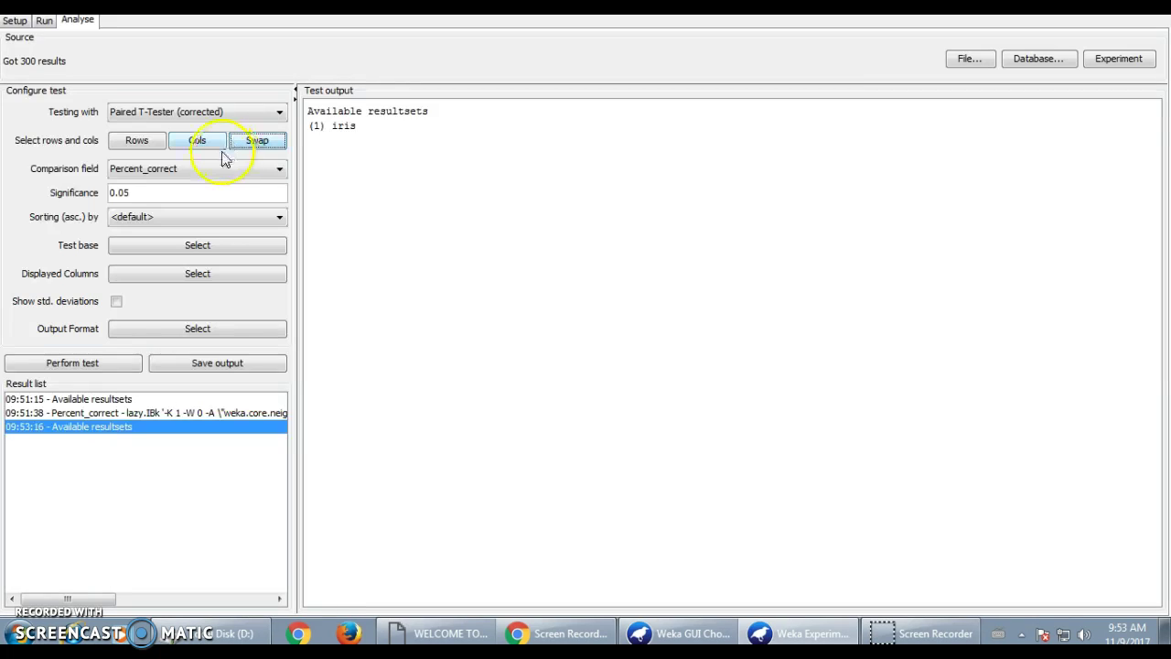
pyautogui.click(142, 141)
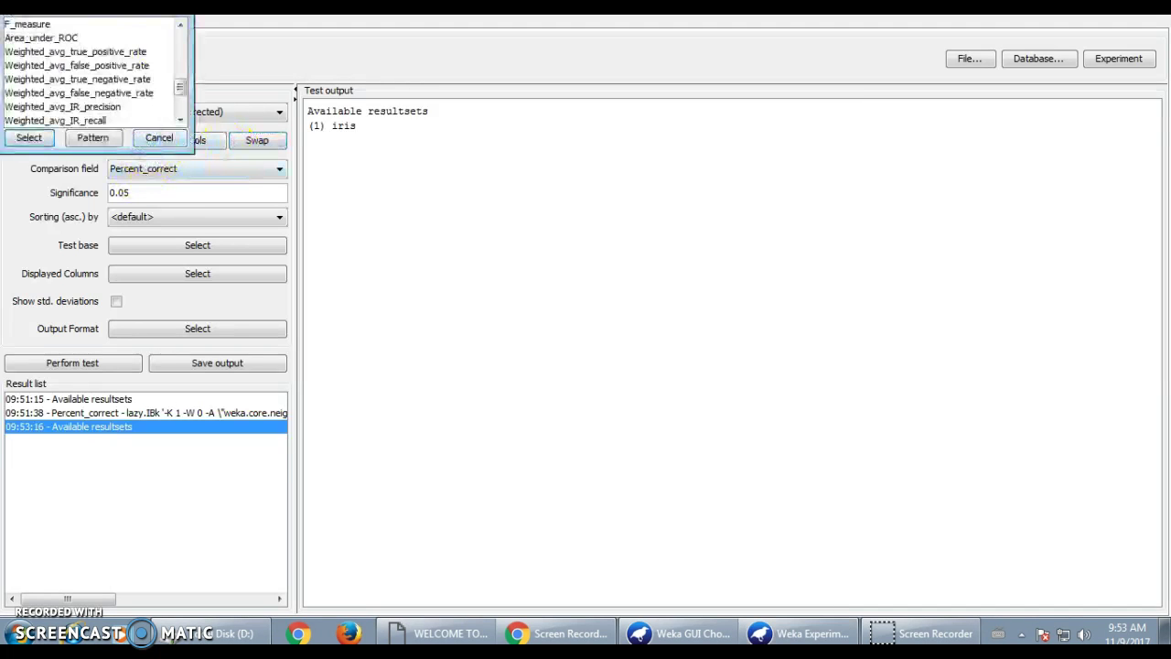
pyautogui.click(174, 8)
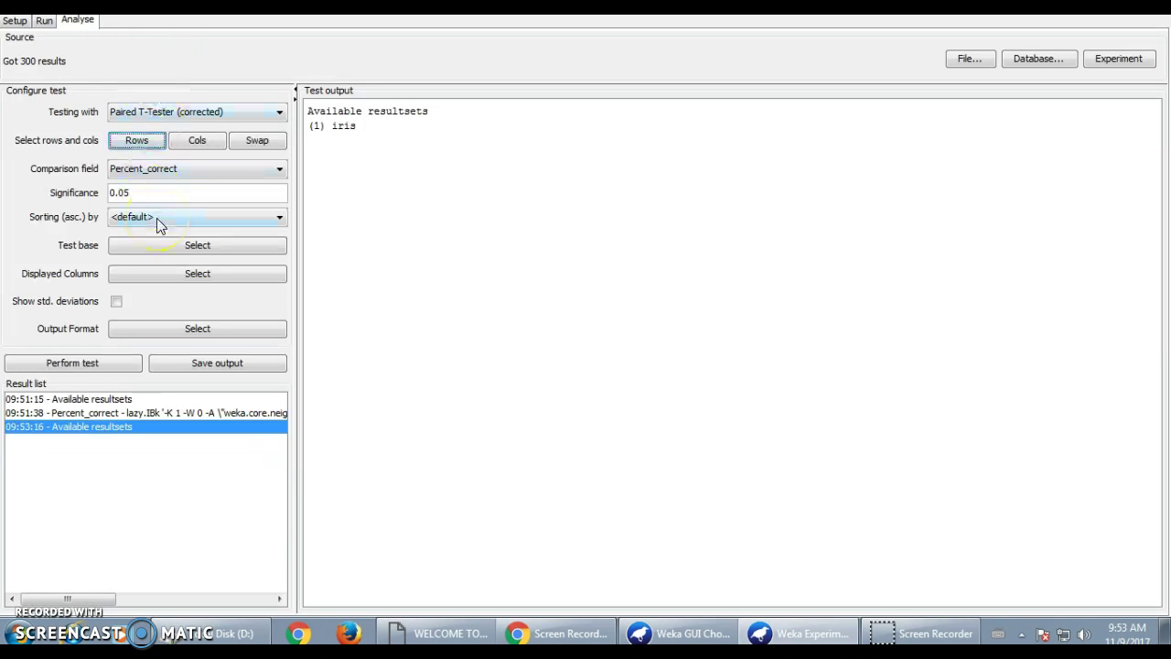
pyautogui.click(247, 143)
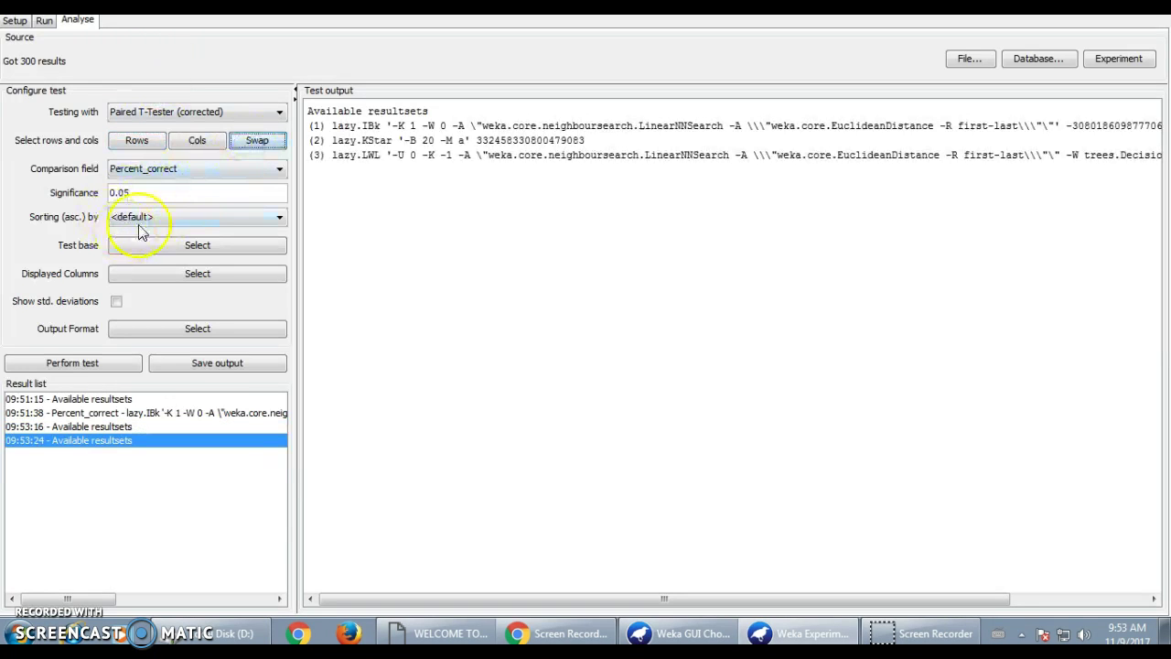
# Check the available comparison fields, the significance value and the sorting options, keeping the current test settings
pyautogui.click(152, 172)
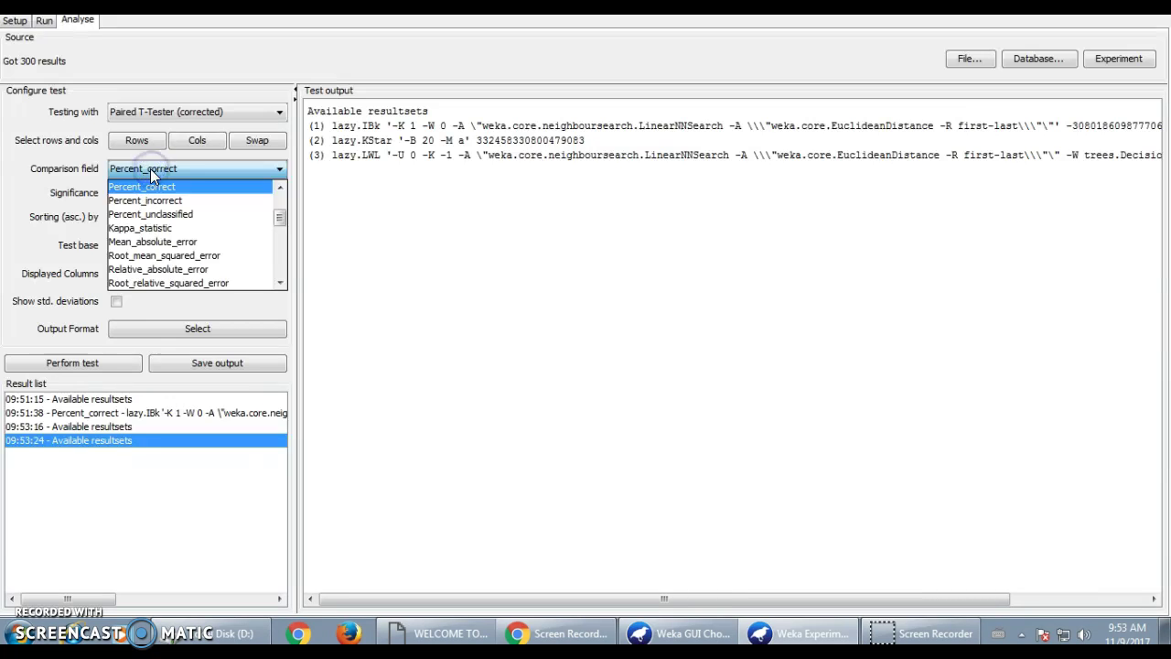
pyautogui.click(152, 173)
pyautogui.click(137, 192)
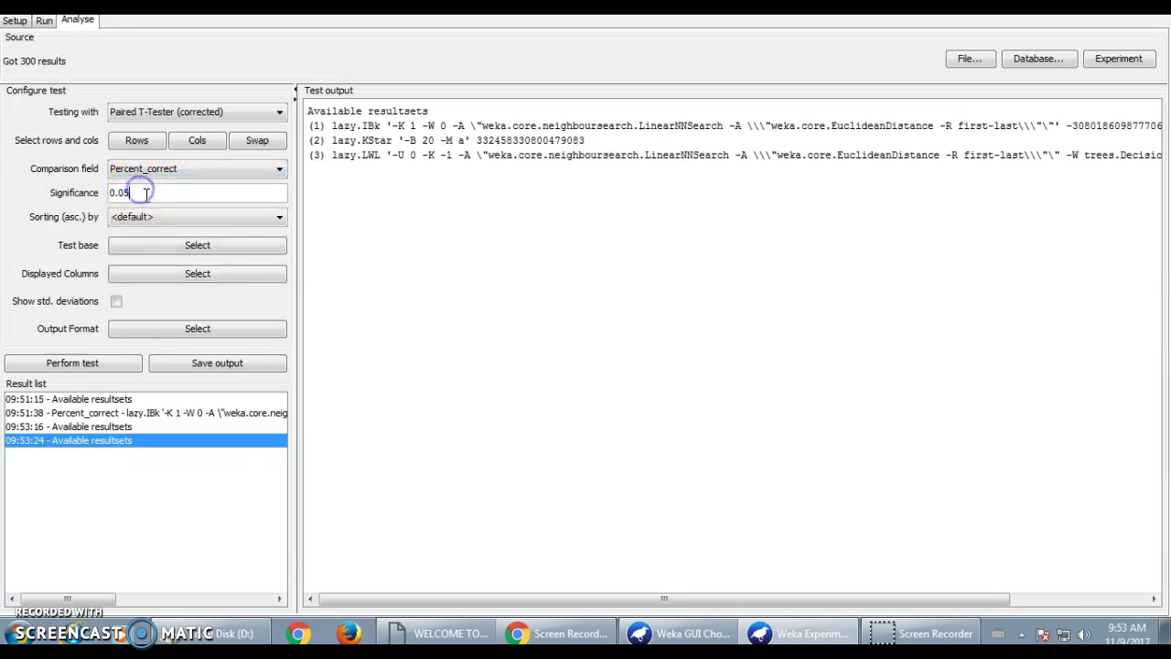
pyautogui.click(149, 217)
pyautogui.click(146, 230)
# Examine the choices for the test base and the displayed columns, cancelling both selections
pyautogui.click(140, 246)
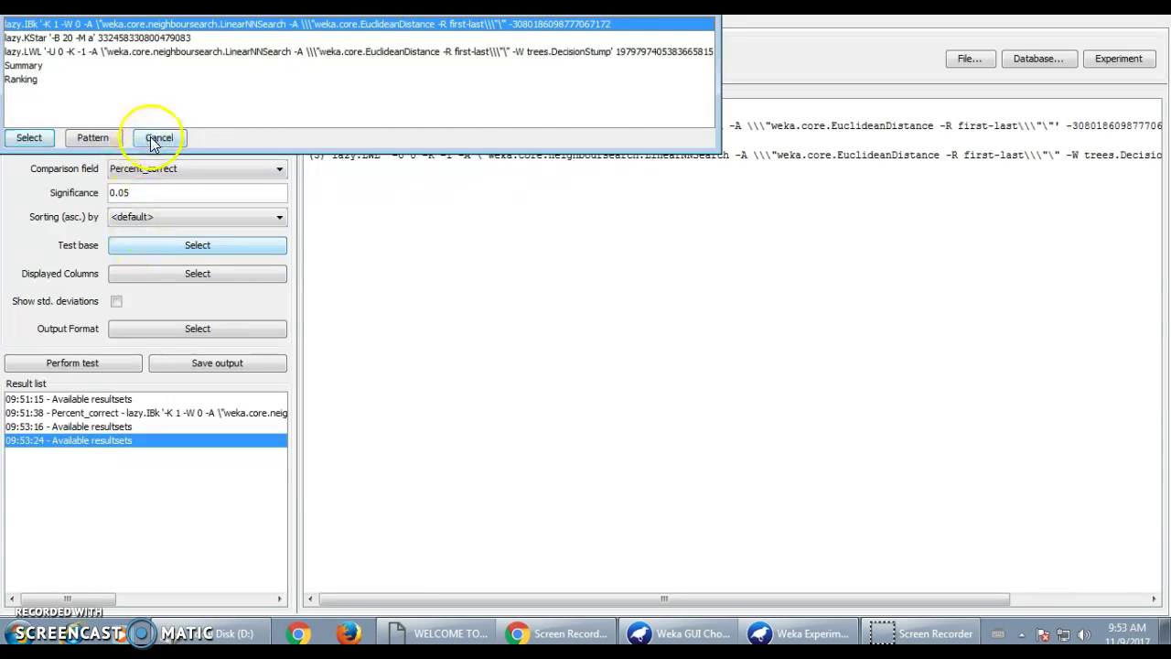
pyautogui.click(156, 139)
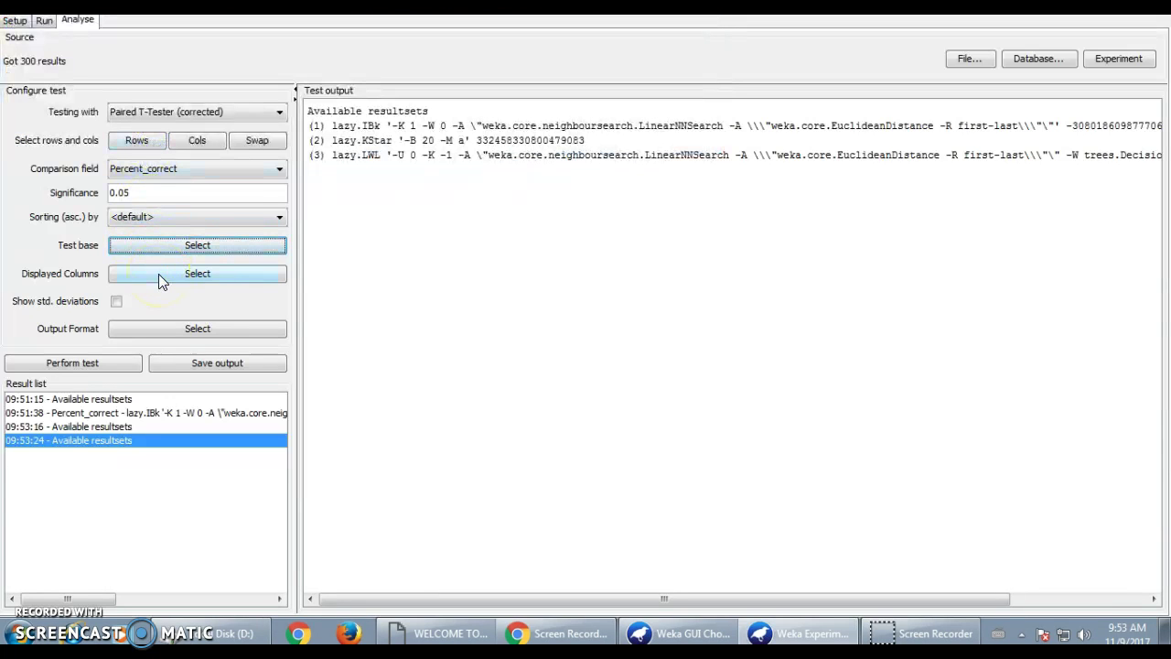
pyautogui.click(159, 273)
pyautogui.click(165, 145)
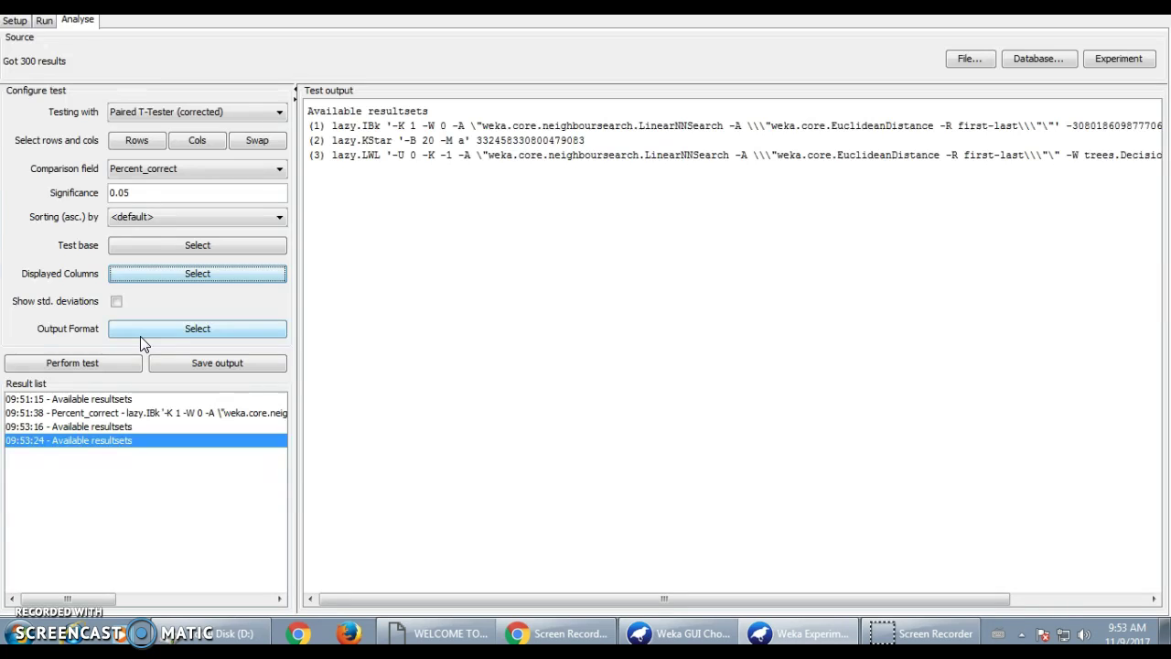
# Move the IBk classifier to the end of the algorithm list in the experiment setup
pyautogui.click(14, 20)
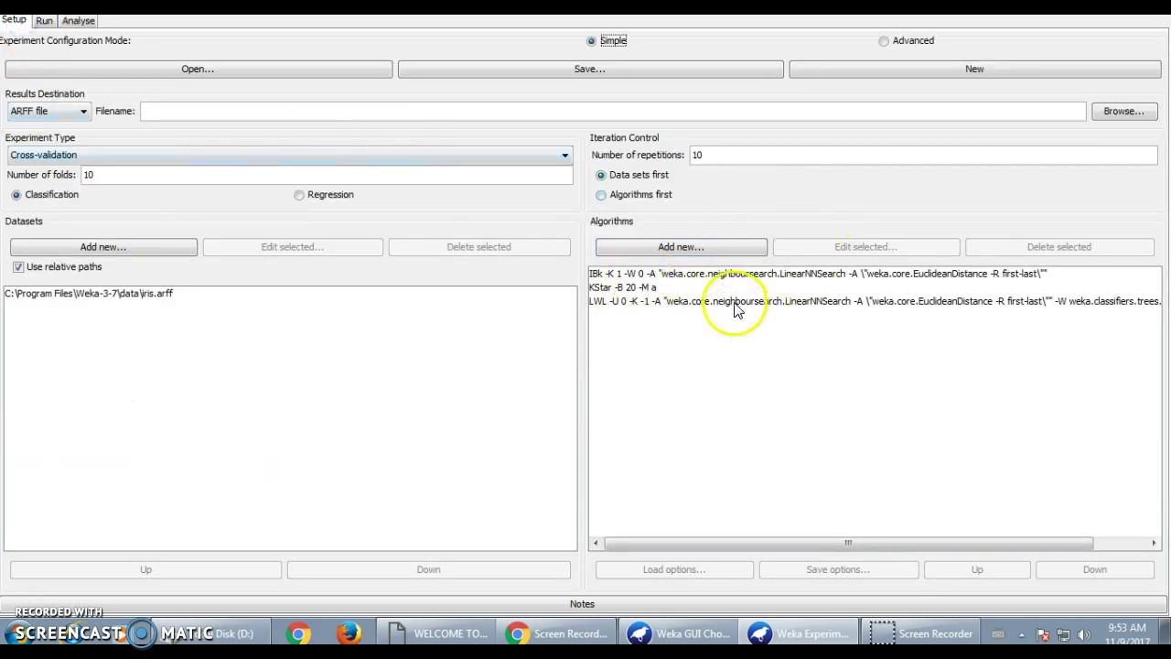
pyautogui.click(624, 274)
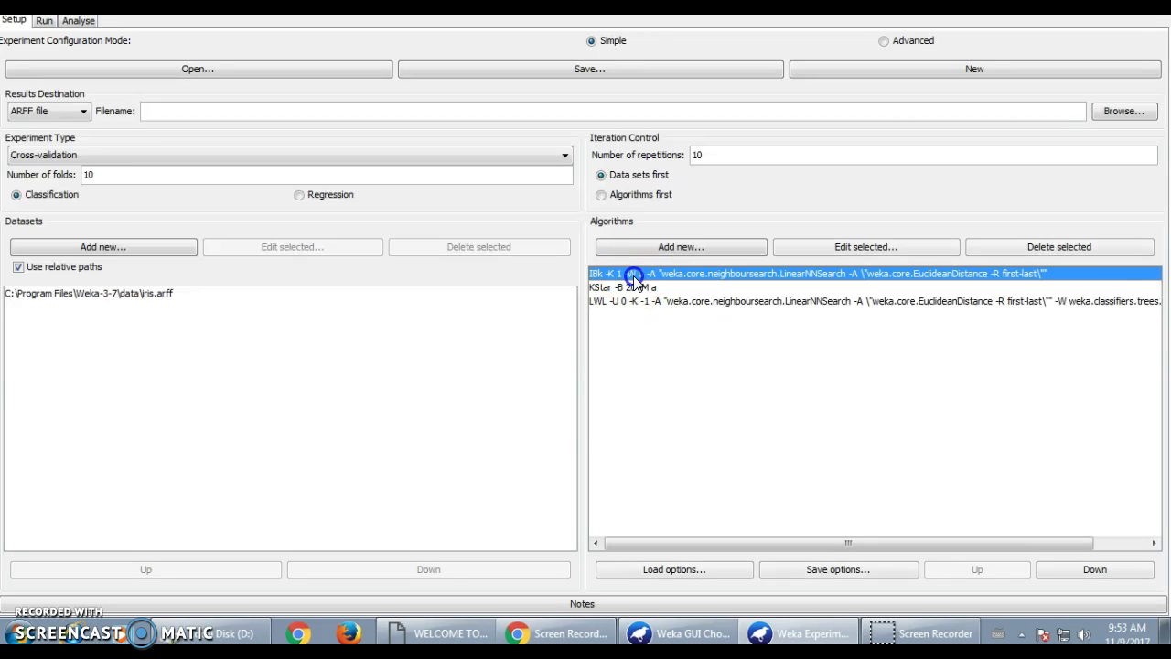
pyautogui.click(1049, 573)
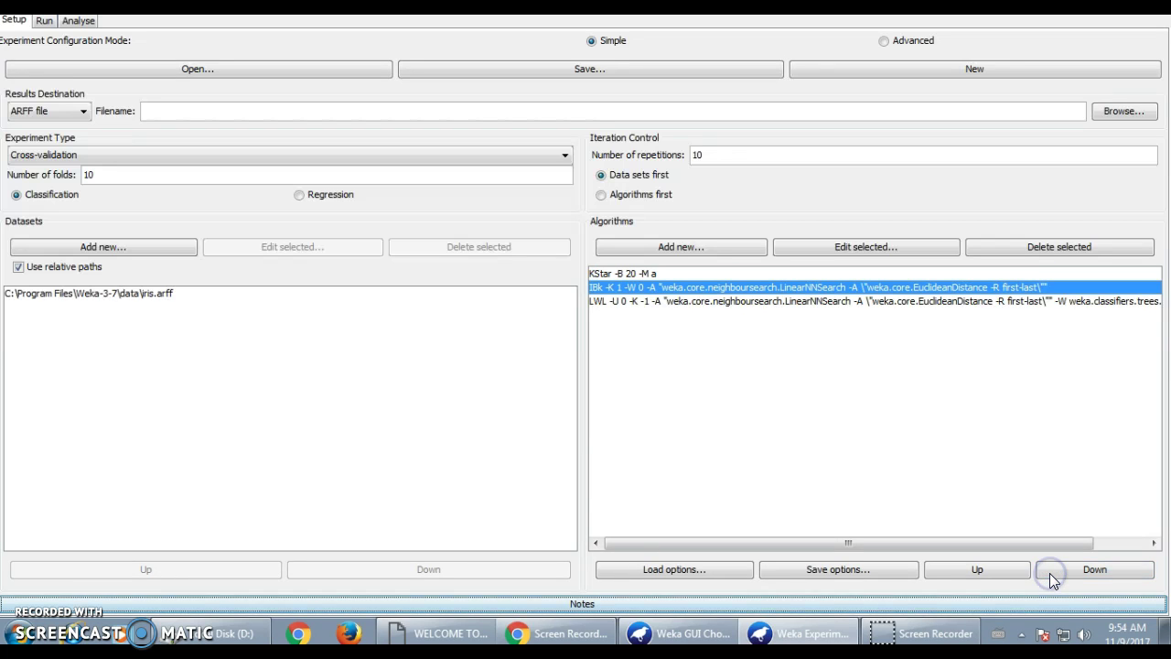
pyautogui.click(1049, 573)
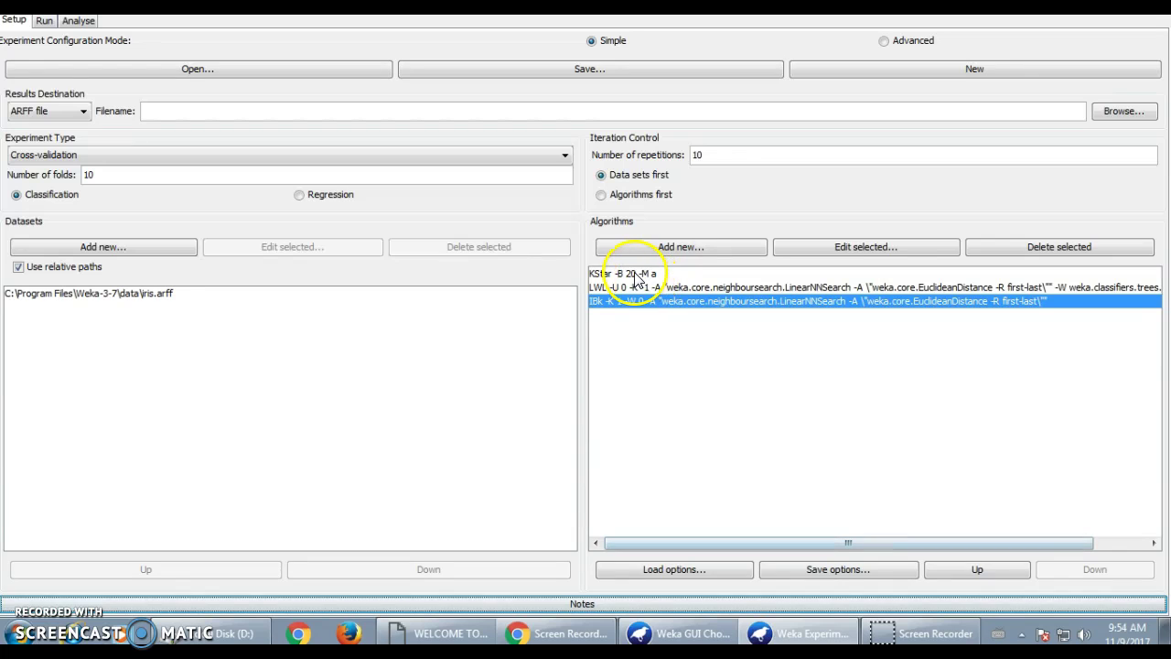
# Move KStar one place down the algorithm list and return it to first place
pyautogui.click(630, 273)
pyautogui.click(1069, 570)
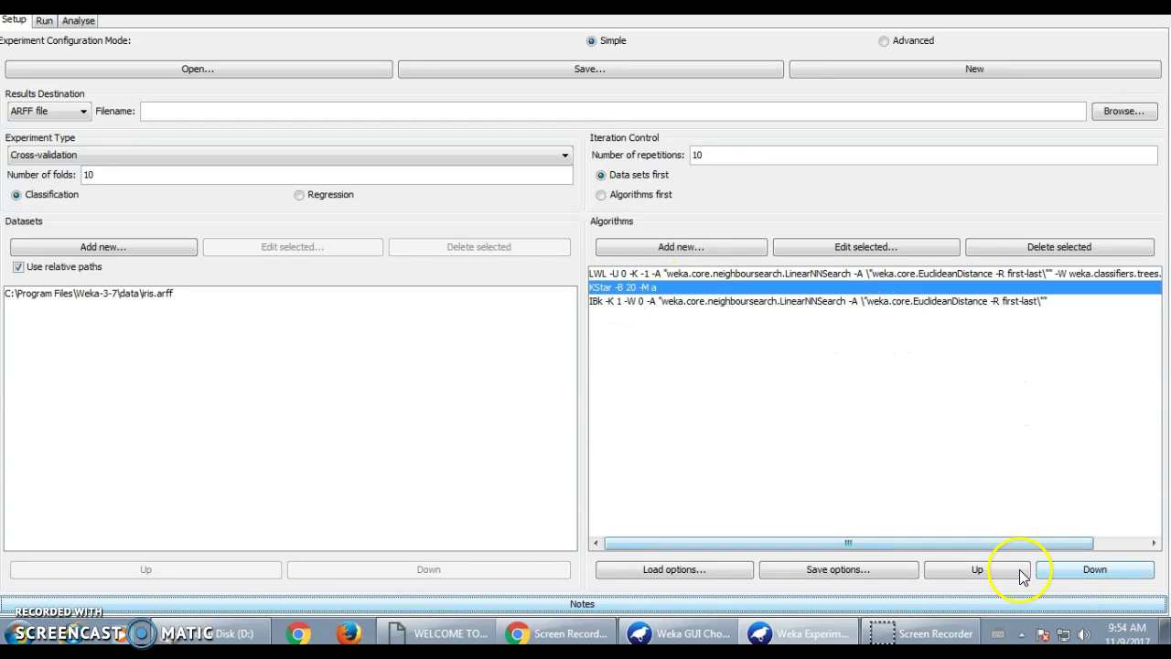
pyautogui.click(973, 572)
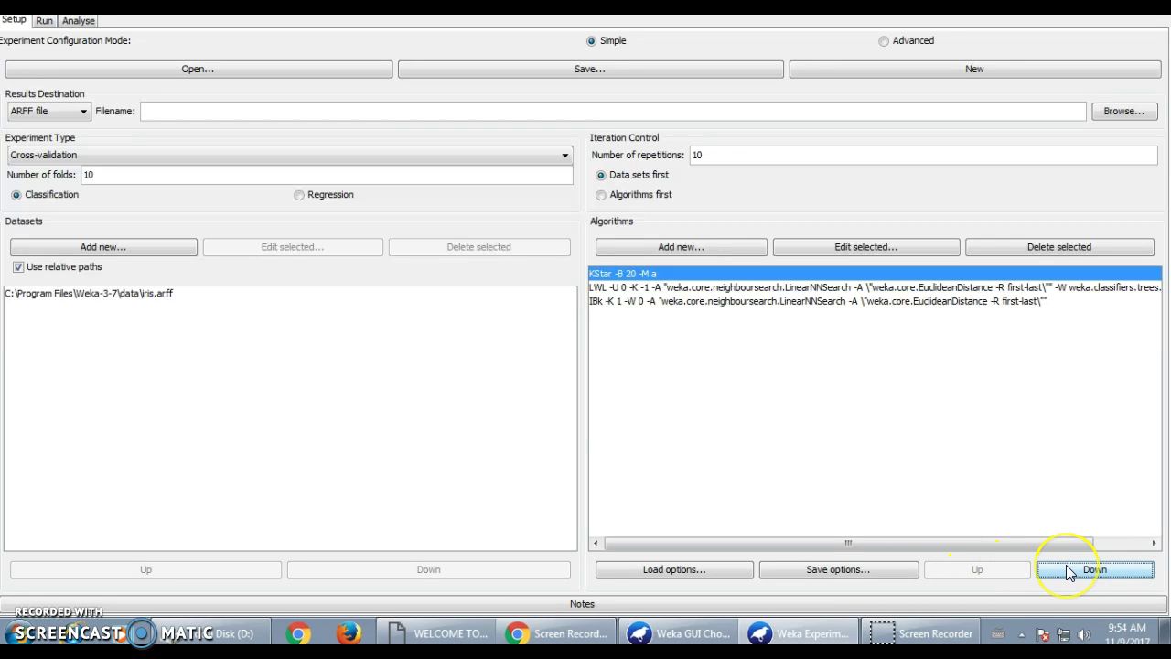
pyautogui.click(514, 548)
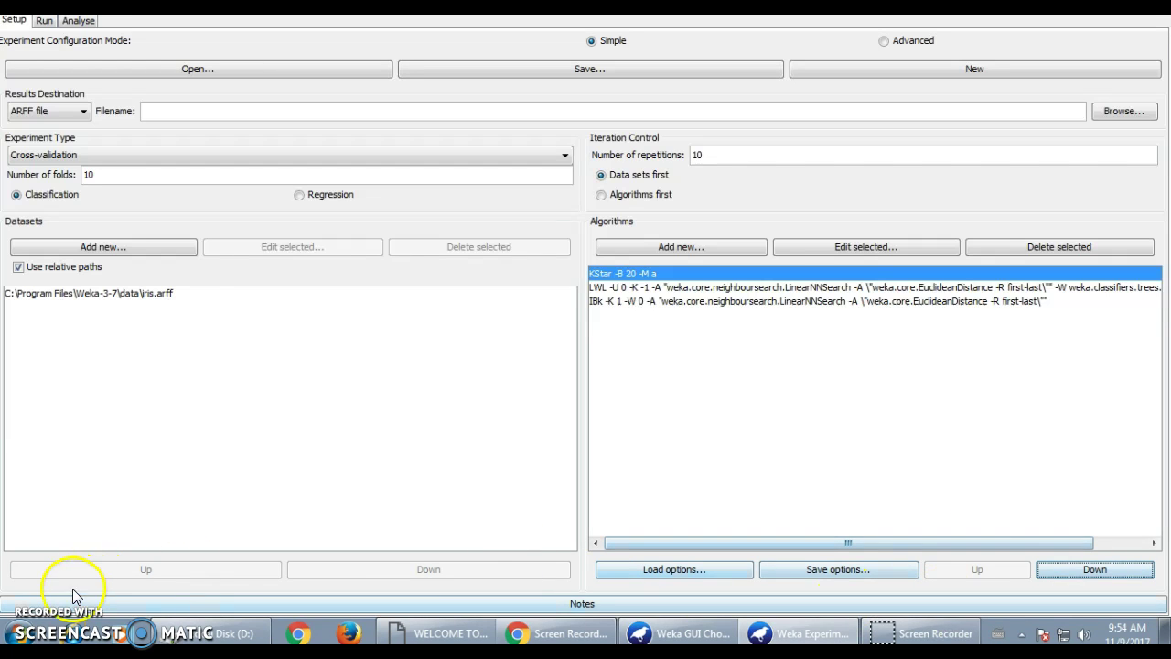